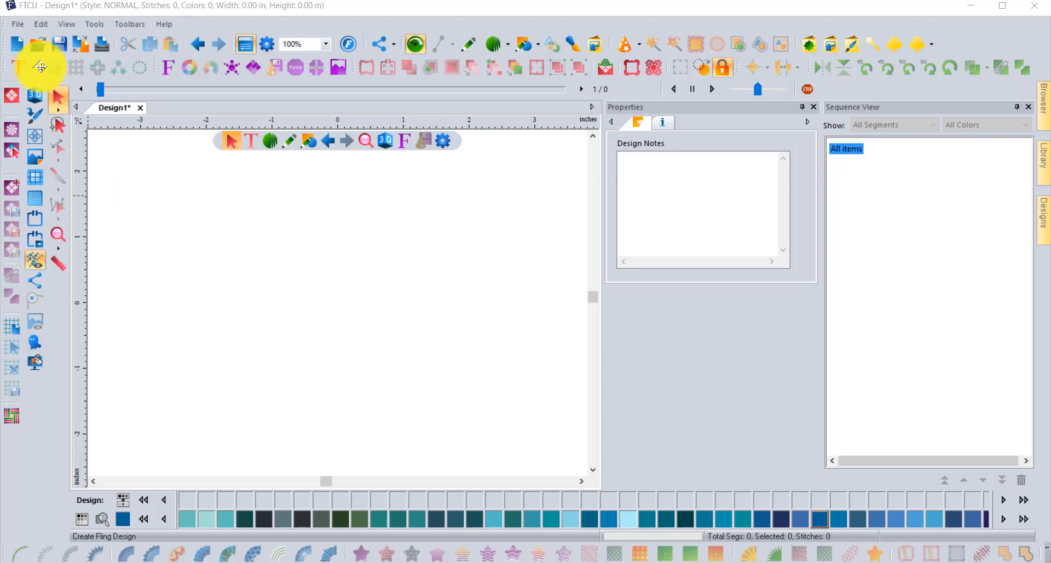
Float the Arrangement and Align and Distribute toolbars over the canvas, and dock both back in their original row.
drag(40, 67, 192, 201)
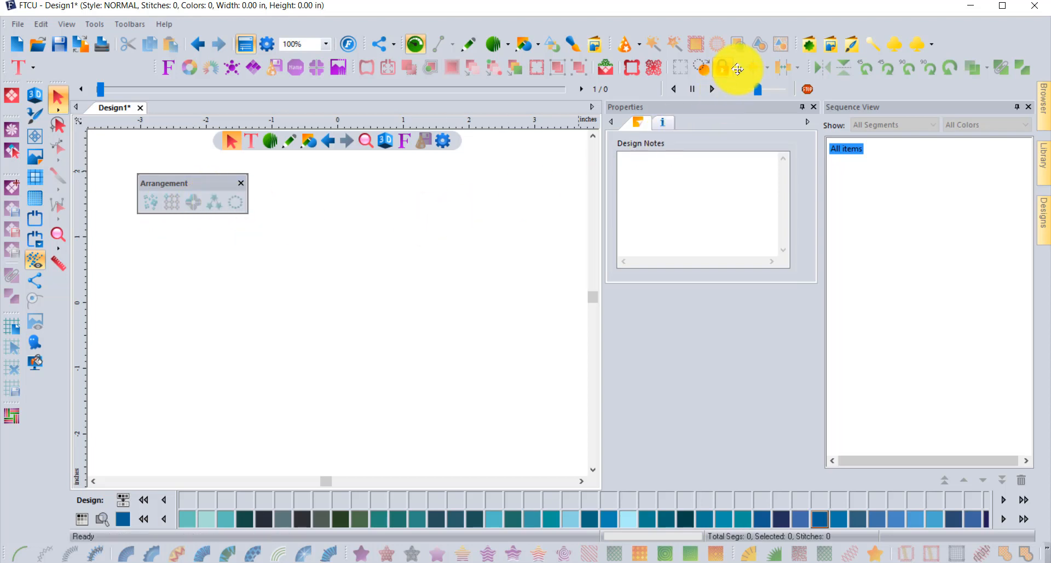
drag(738, 69, 394, 204)
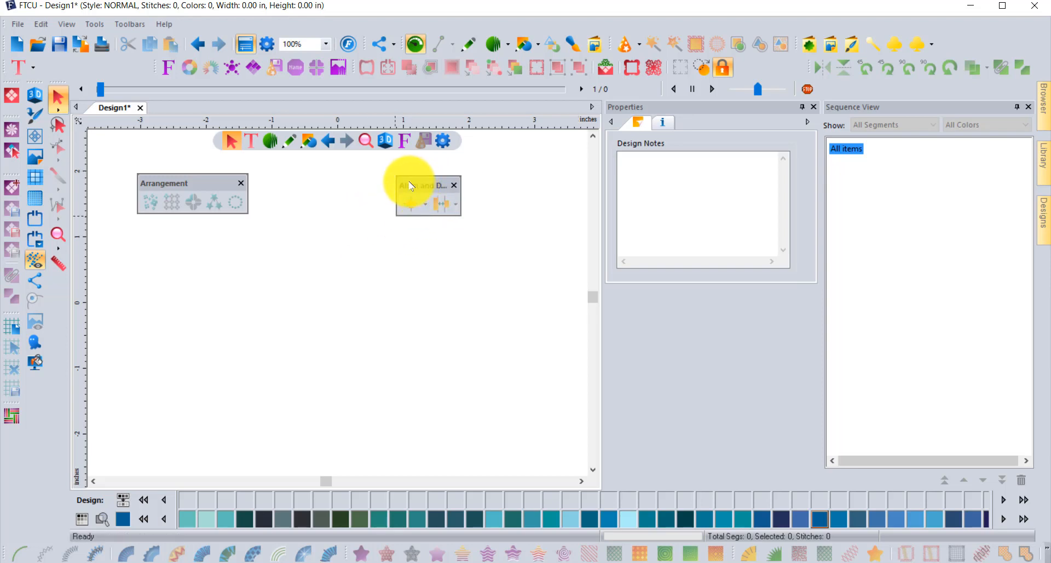
drag(409, 182, 746, 63)
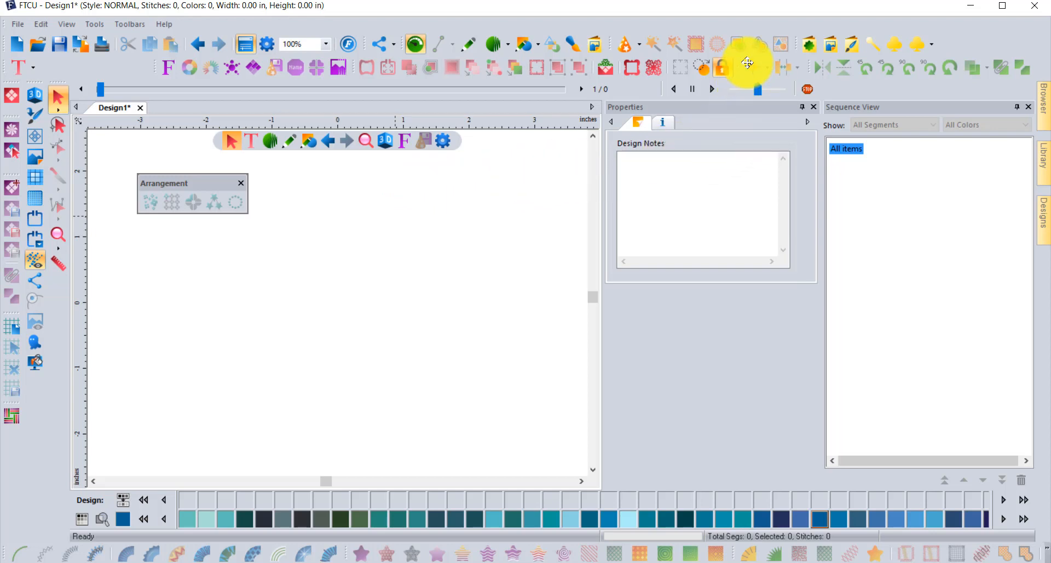
drag(175, 182, 77, 52)
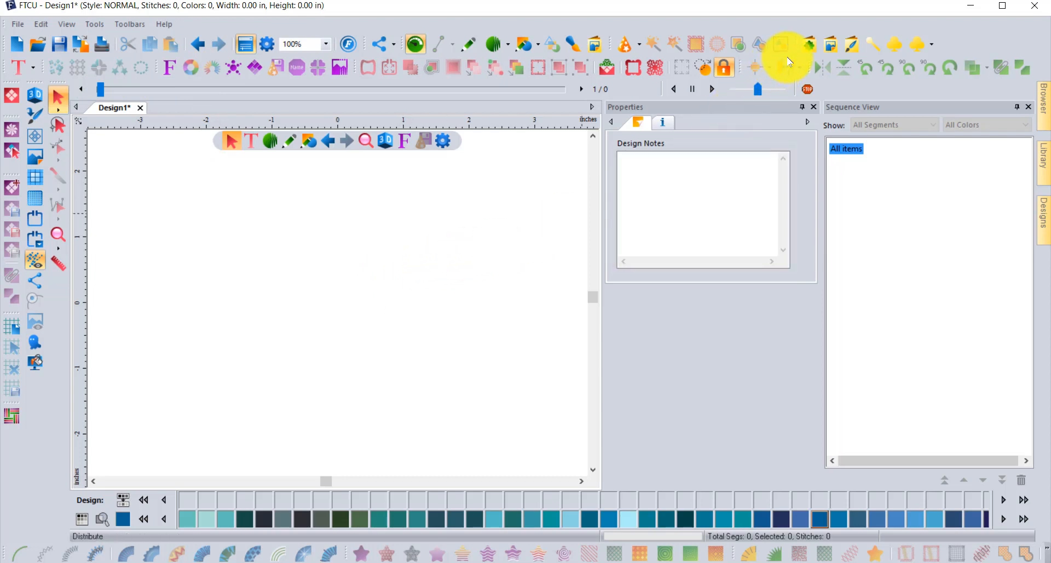
Insert the Bird 005 artwork from the Custom Shapes folder into the design.
click(808, 45)
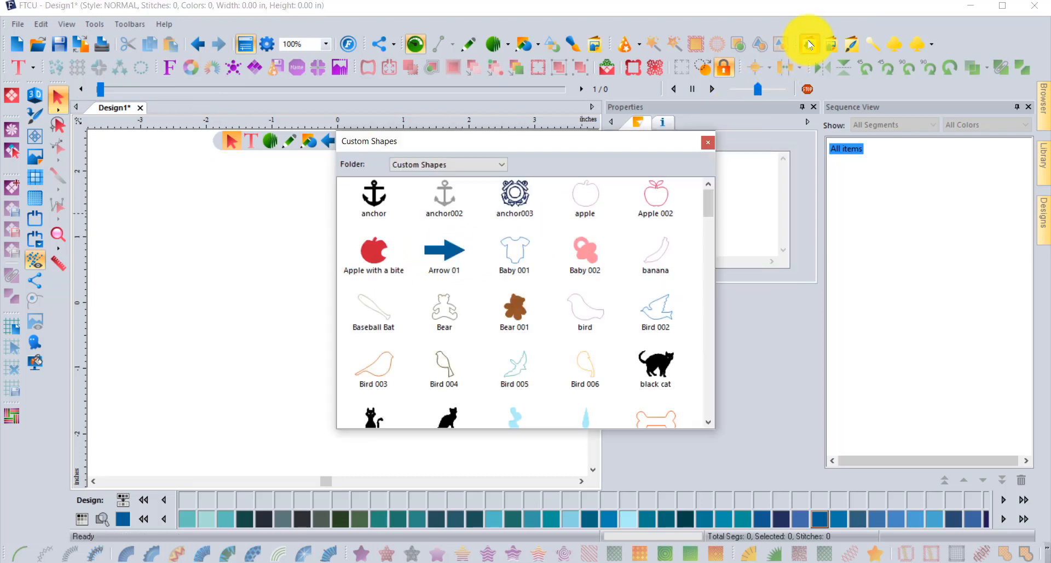
double_click(520, 369)
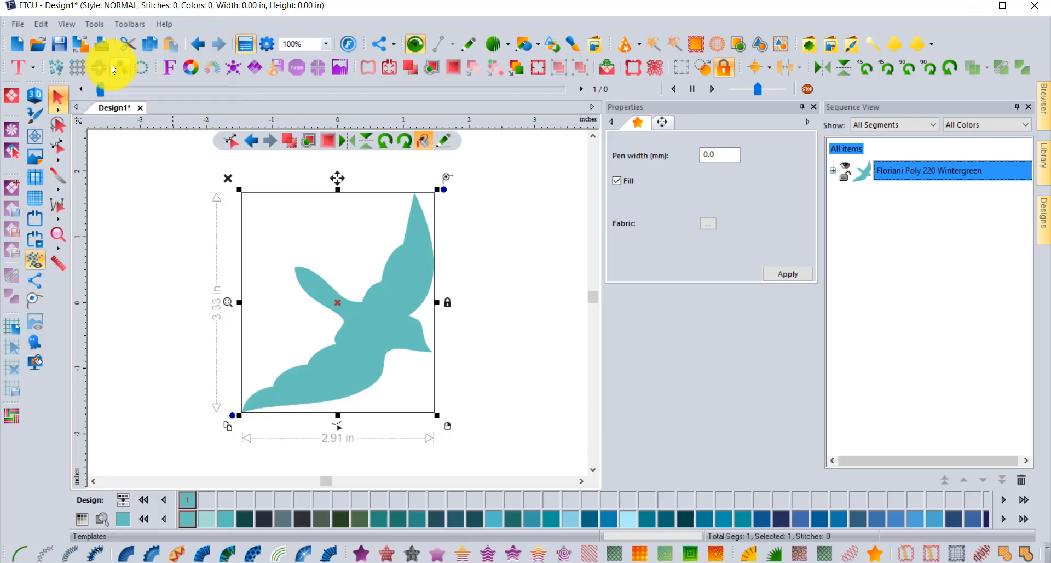
Preview Fling Repeat on the bird with the default settings and regenerate the random layout several times.
click(57, 70)
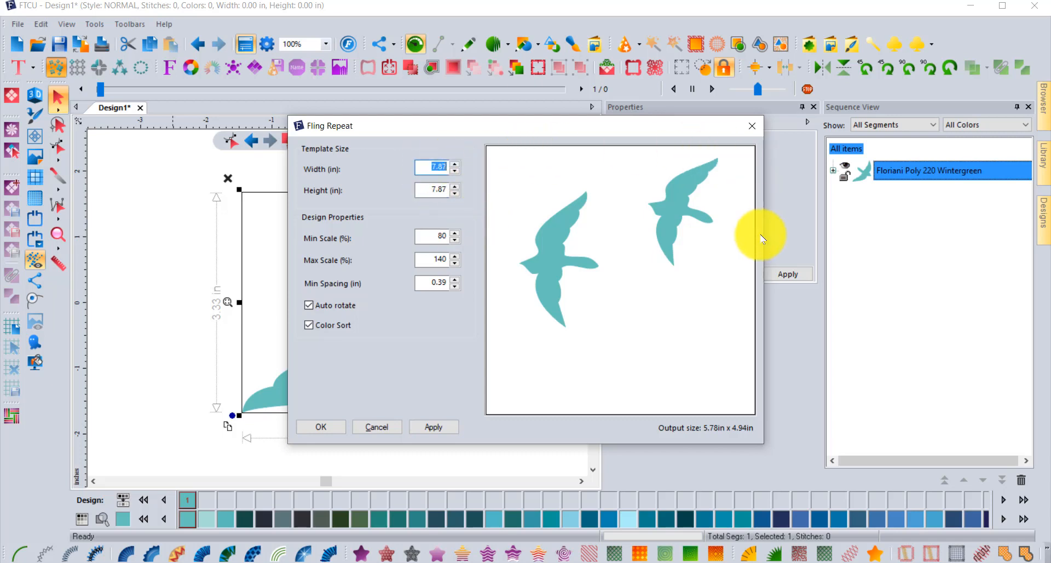
click(378, 427)
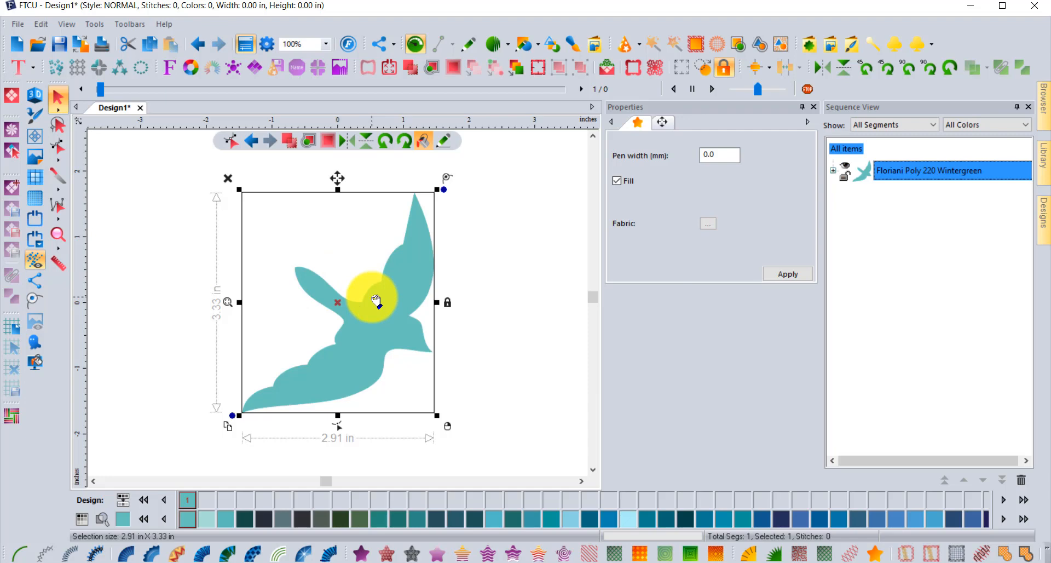
click(60, 67)
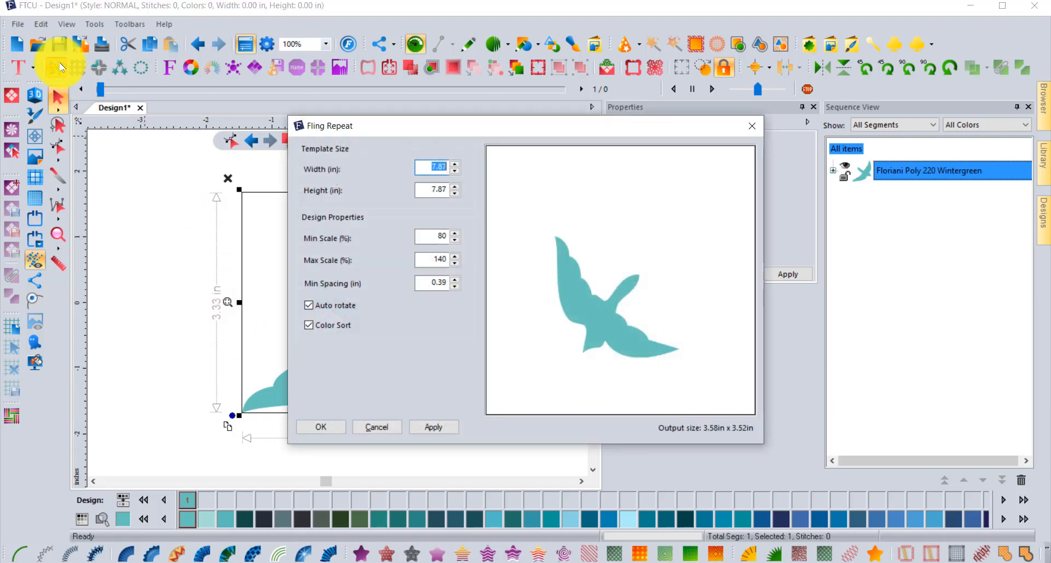
click(435, 427)
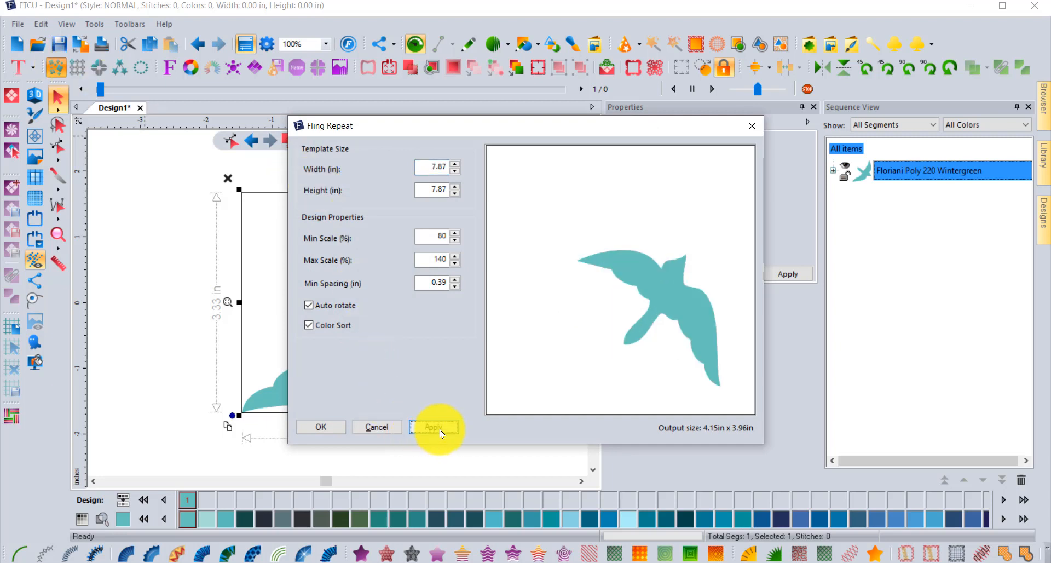
click(435, 428)
click(435, 427)
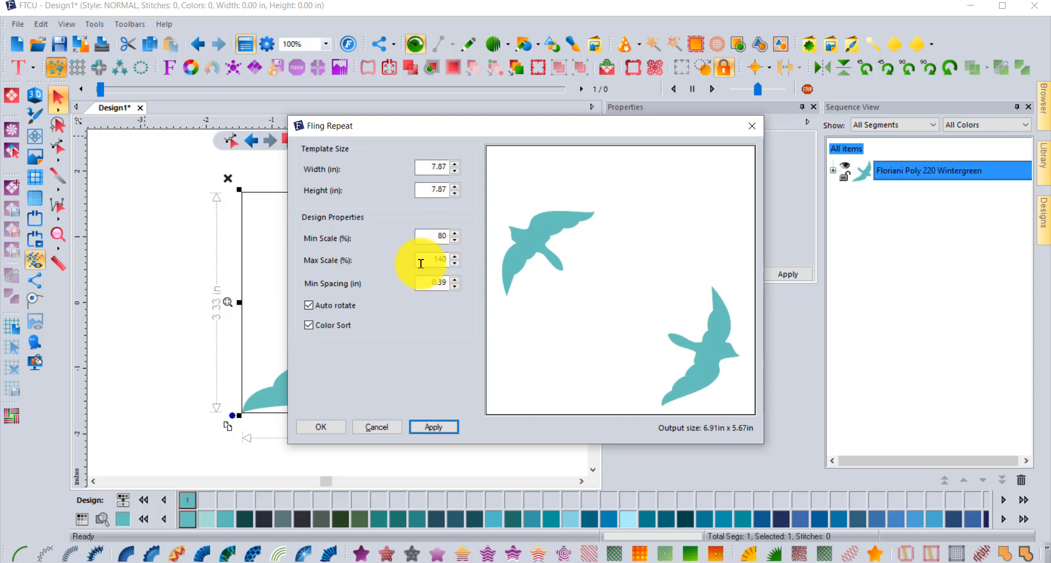
Set the Fling Repeat minimum scale to 60% and regenerate the preview a few times.
double_click(432, 231)
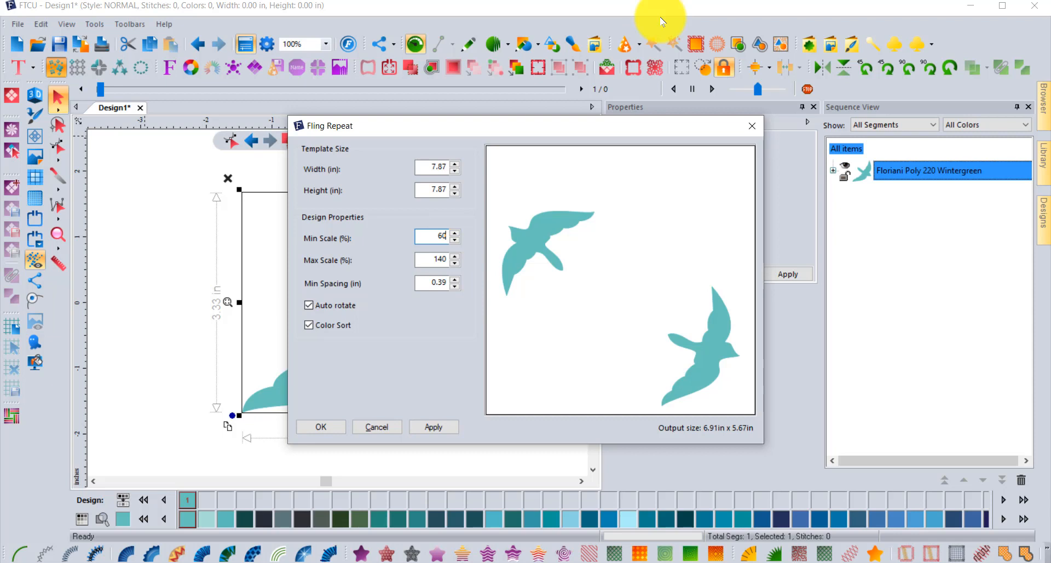
click(441, 432)
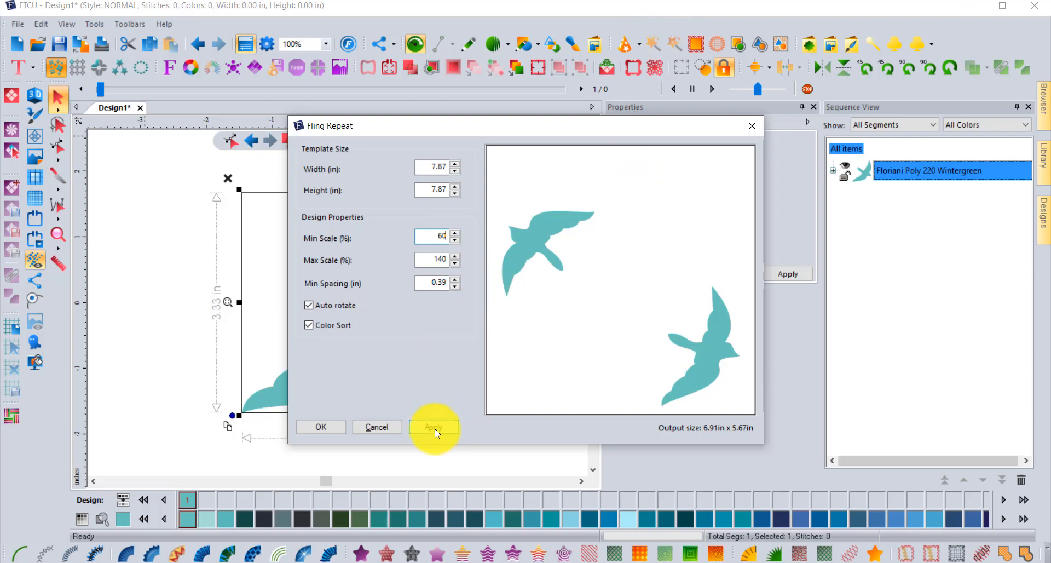
click(435, 429)
click(432, 425)
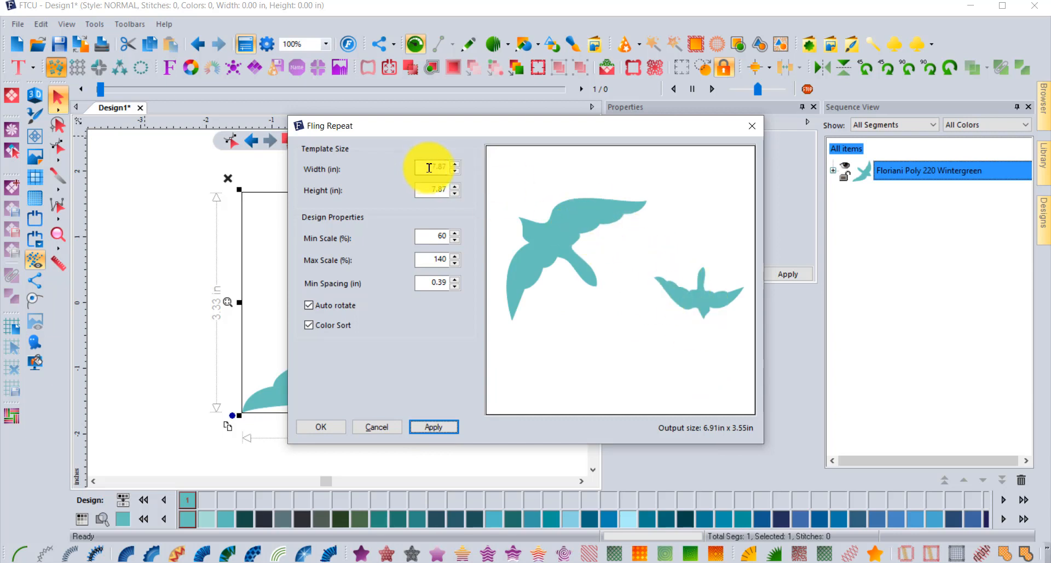
Try a Fling Repeat template size of 10 in wide by 14 in high, regenerate the preview, and cancel the dialog.
drag(418, 164, 452, 162)
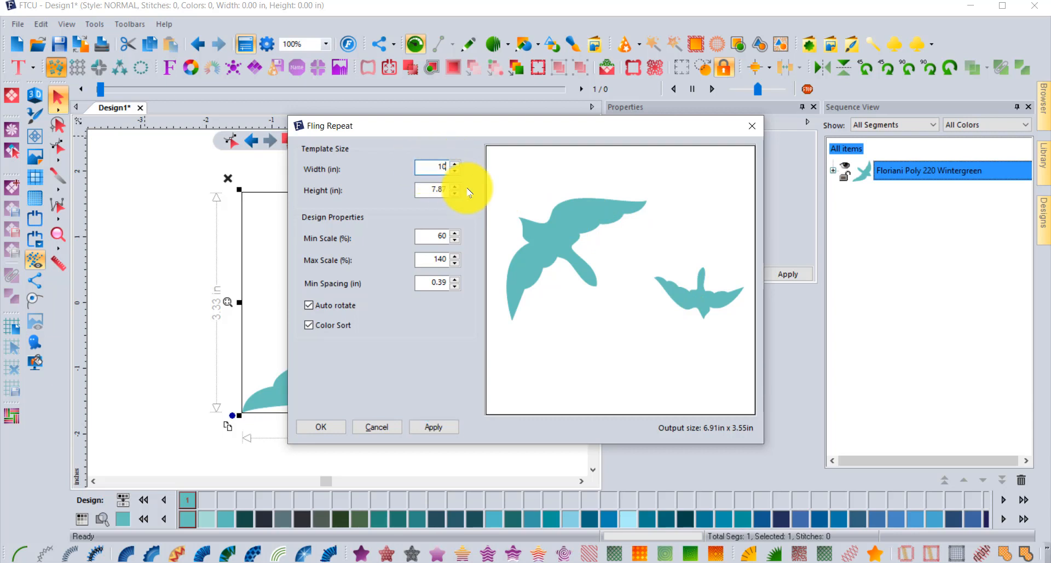
drag(426, 187, 577, 168)
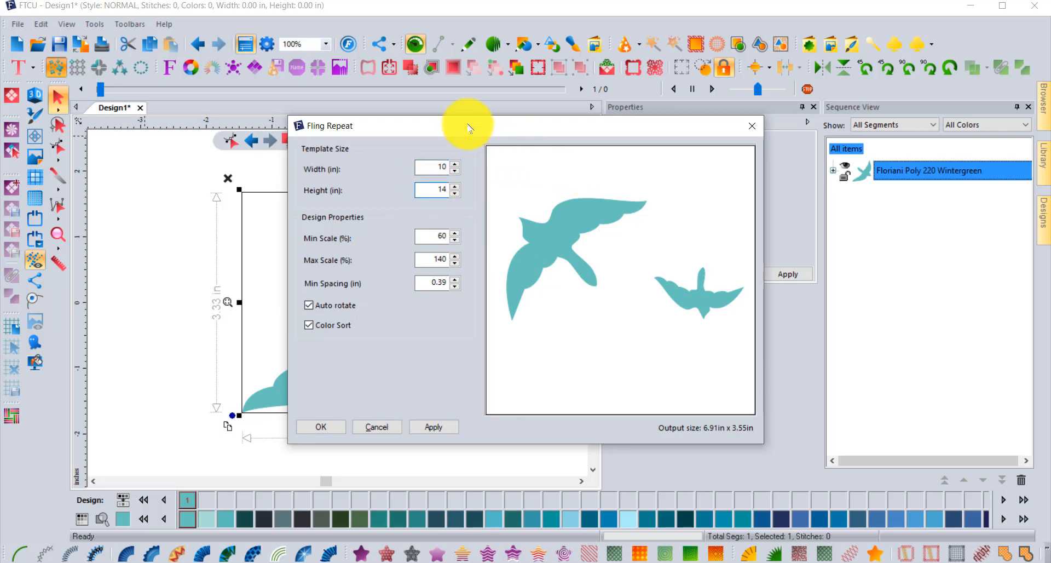
click(448, 428)
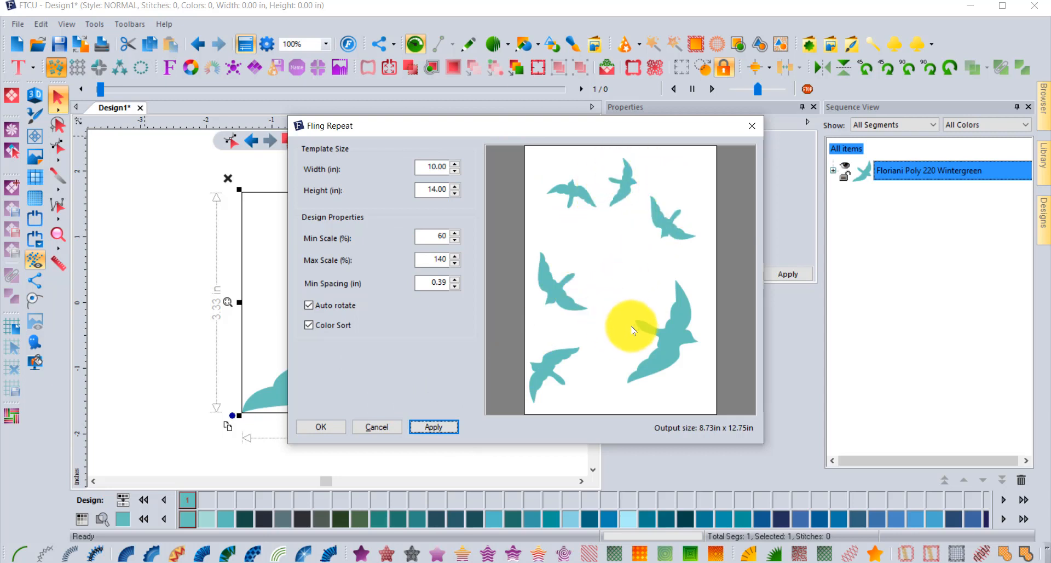
click(436, 429)
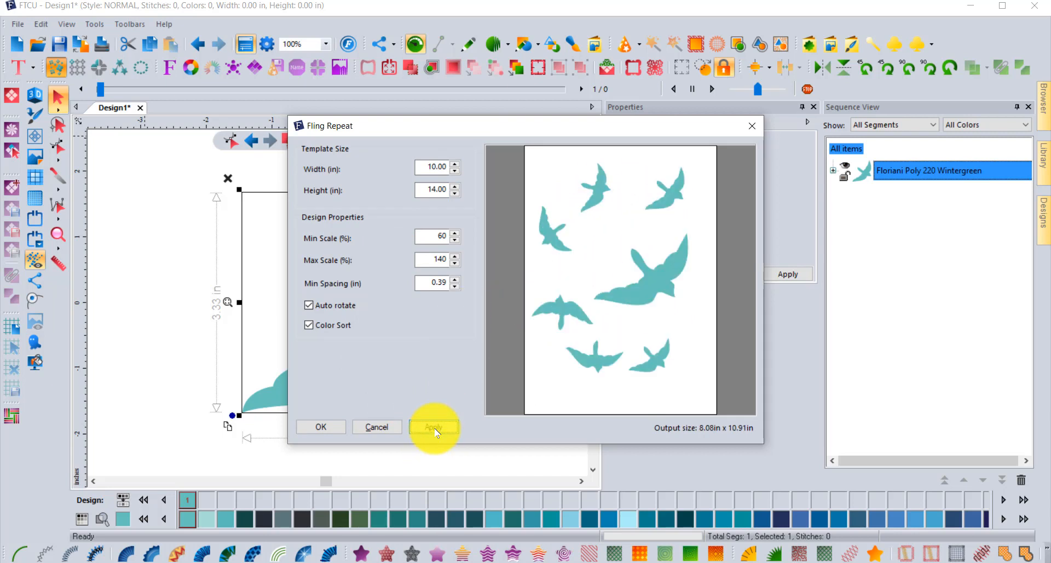
click(435, 430)
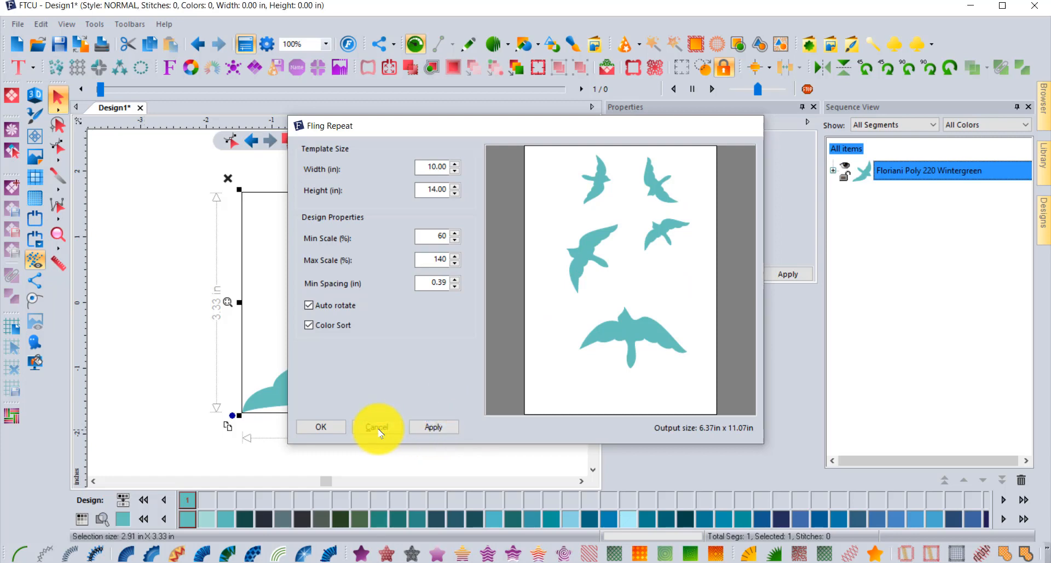
click(376, 426)
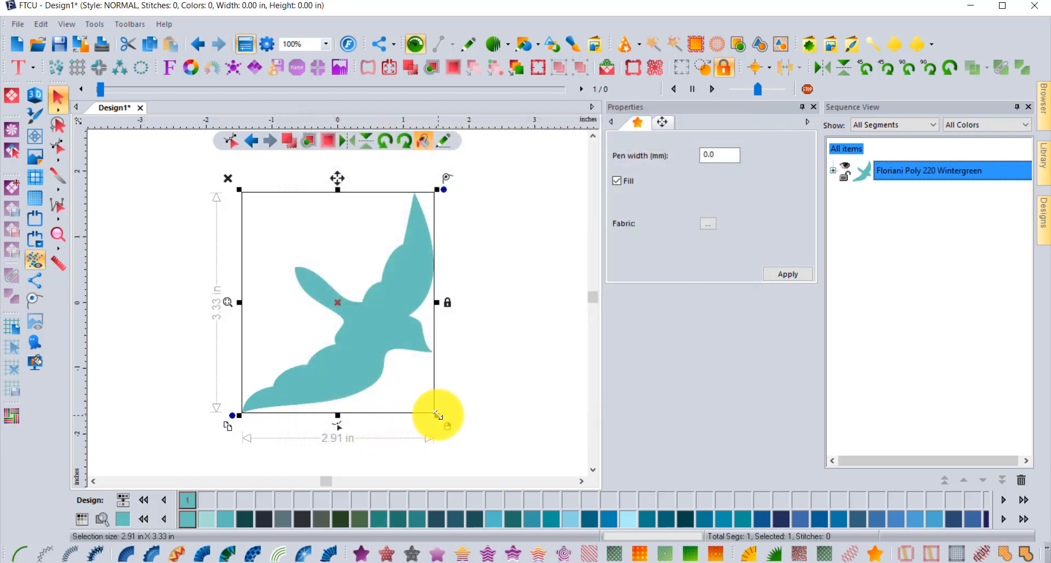
Shrink the bird to about 1.37 × 1.56 in and scatter it with Fling Repeat at 60% minimum and 200% maximum scale.
drag(437, 415, 328, 297)
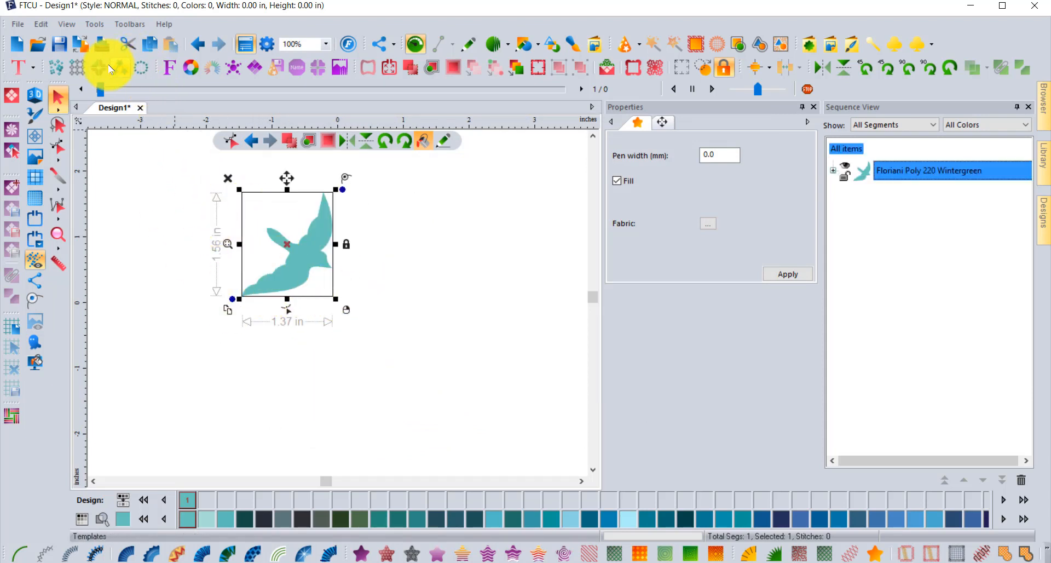
click(57, 67)
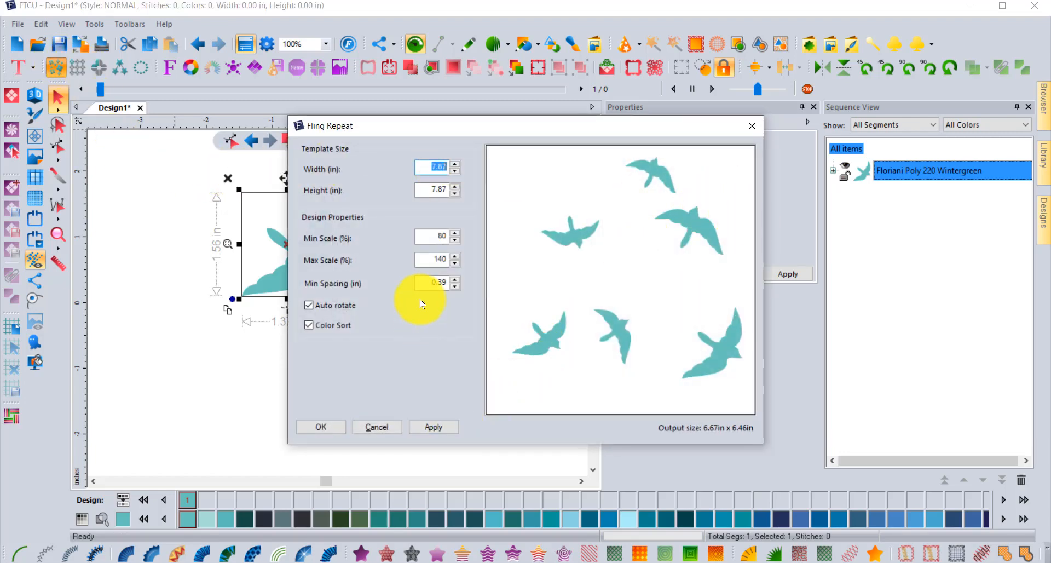
double_click(435, 237)
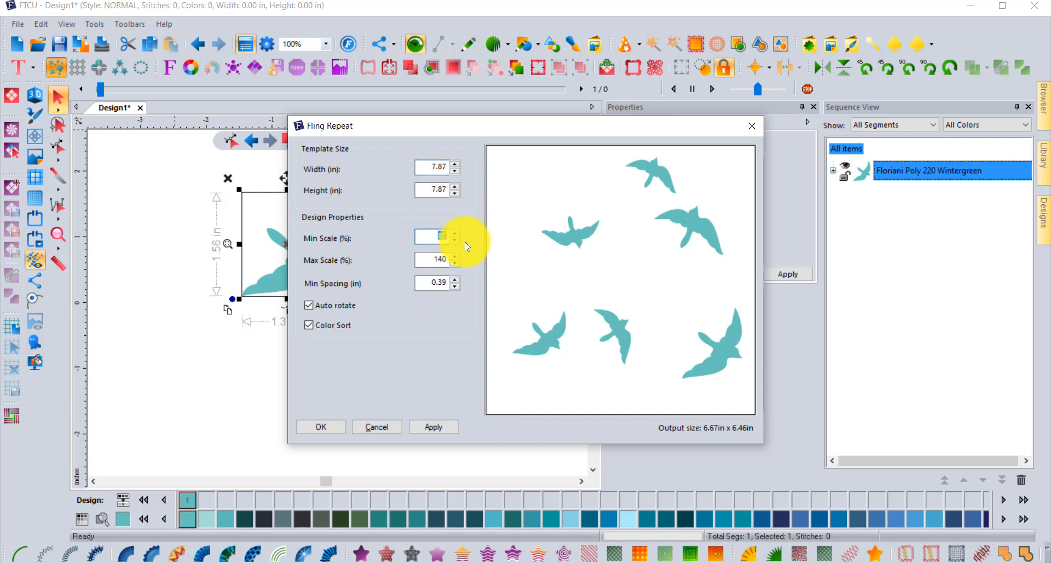
text(60)
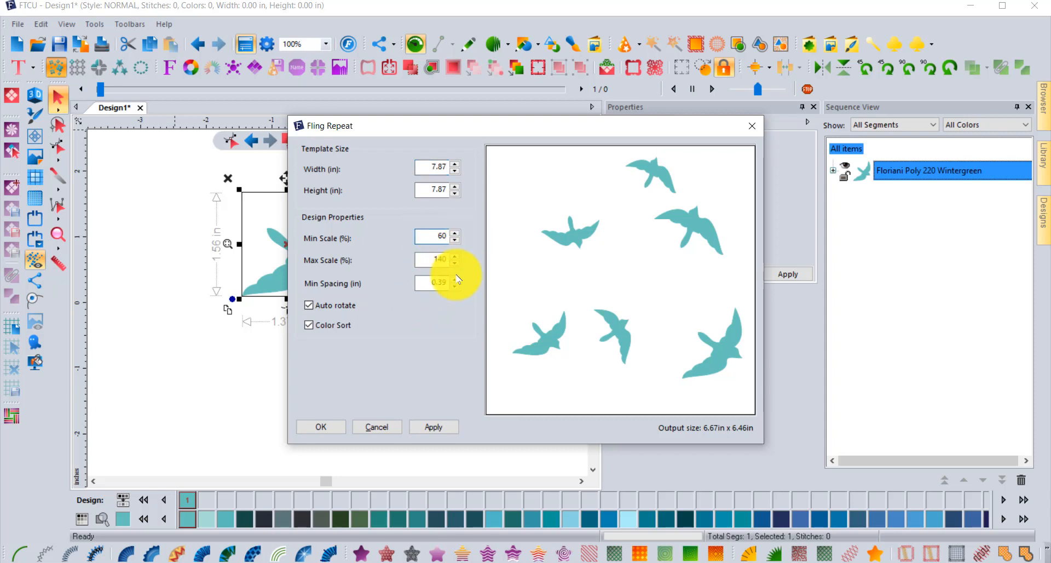
double_click(429, 258)
text(20)
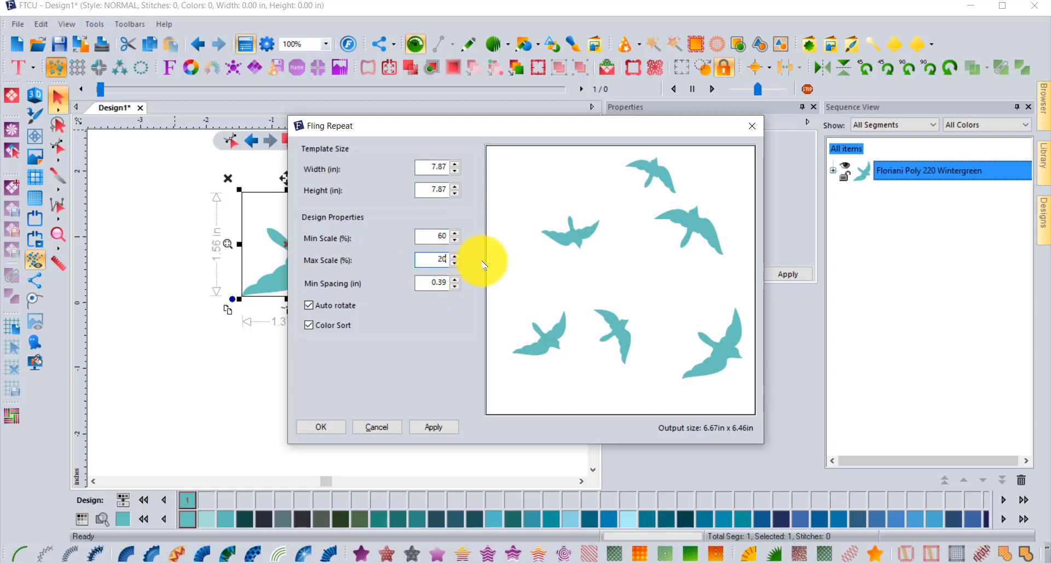
text(0)
click(441, 430)
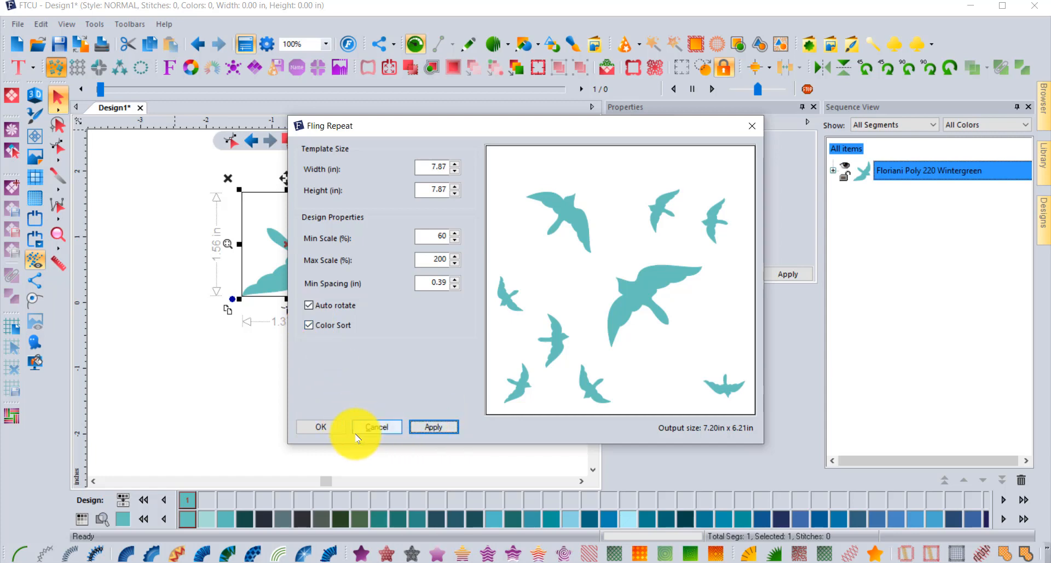
click(322, 427)
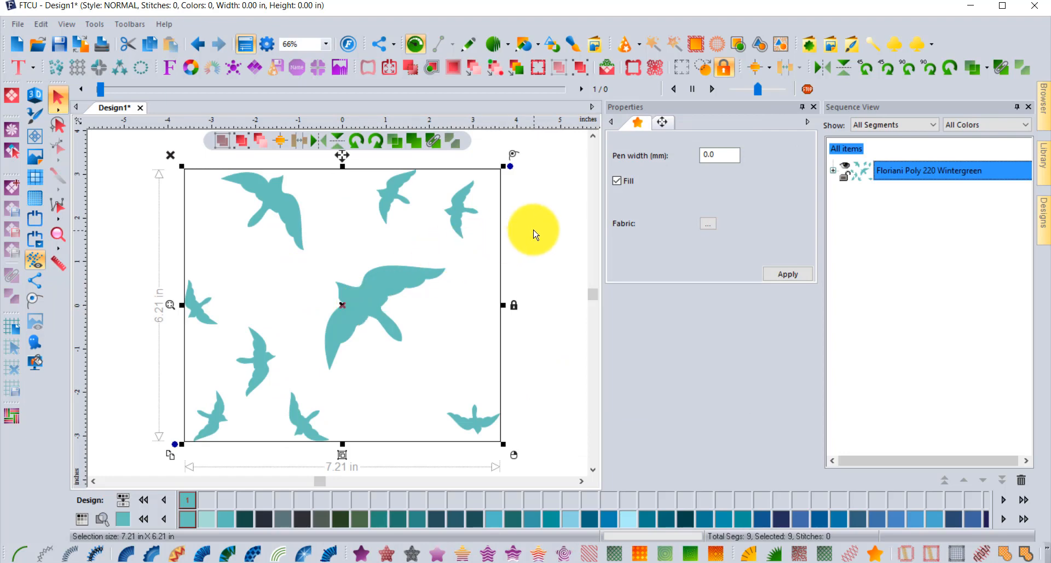
Ungroup the scattered birds into separate artwork objects and clear the selection.
click(535, 234)
click(376, 291)
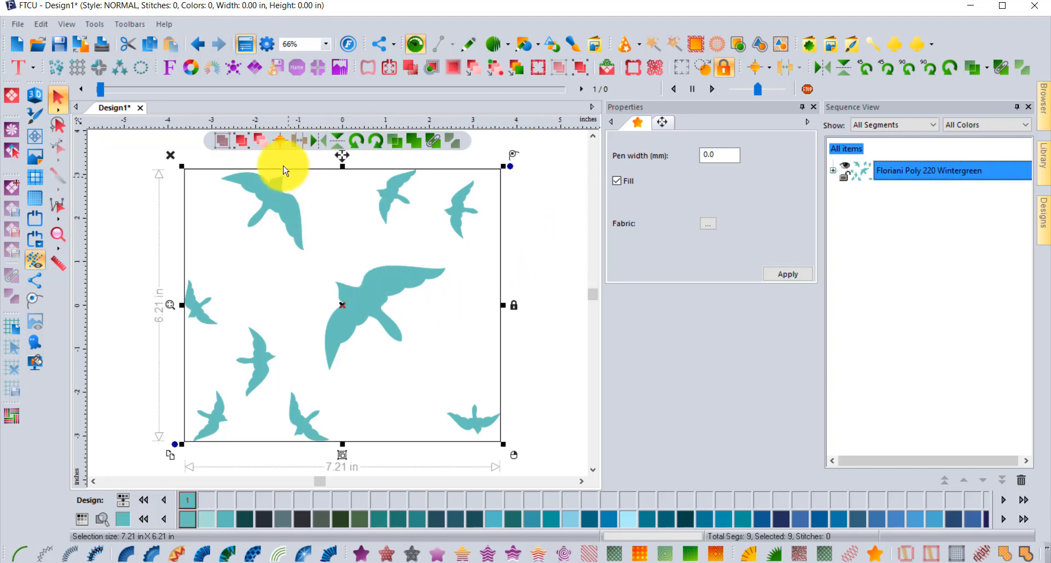
click(241, 141)
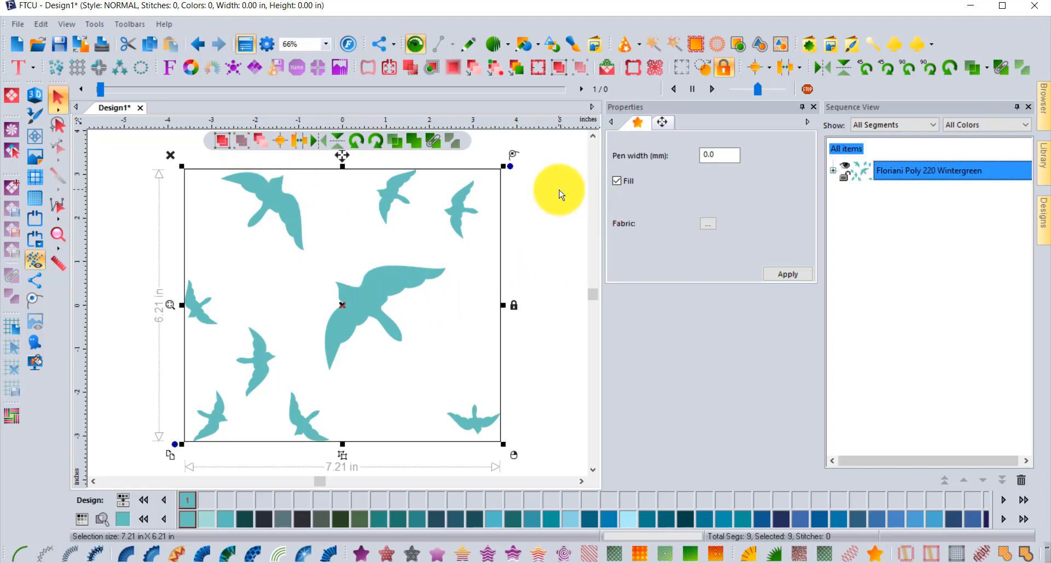
click(517, 197)
Move the large central bird down and to the right, enlarge it to about 3.36 × 2.92 in, and rotate it slightly clockwise.
click(399, 283)
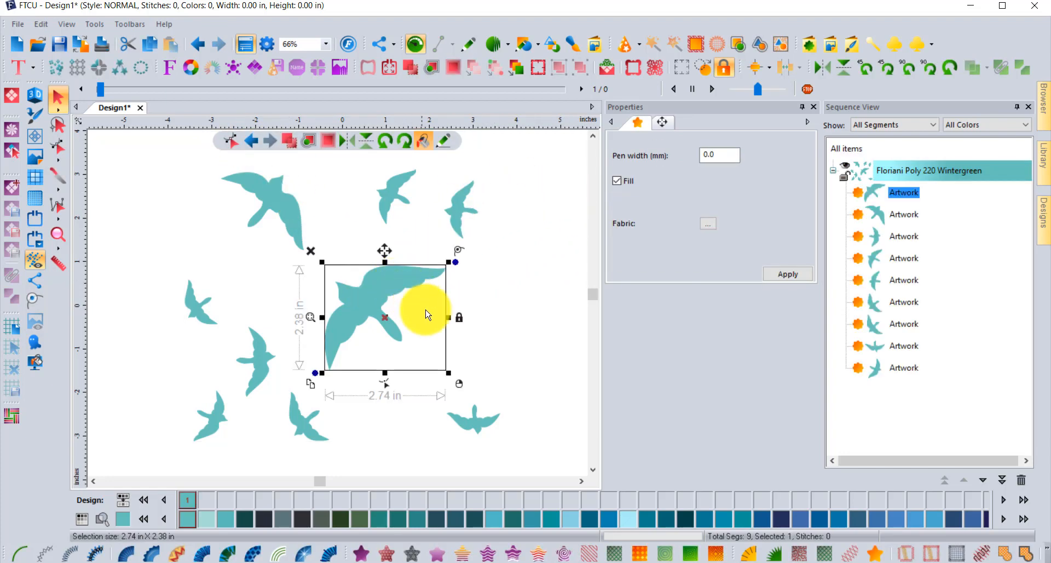
drag(397, 292, 432, 316)
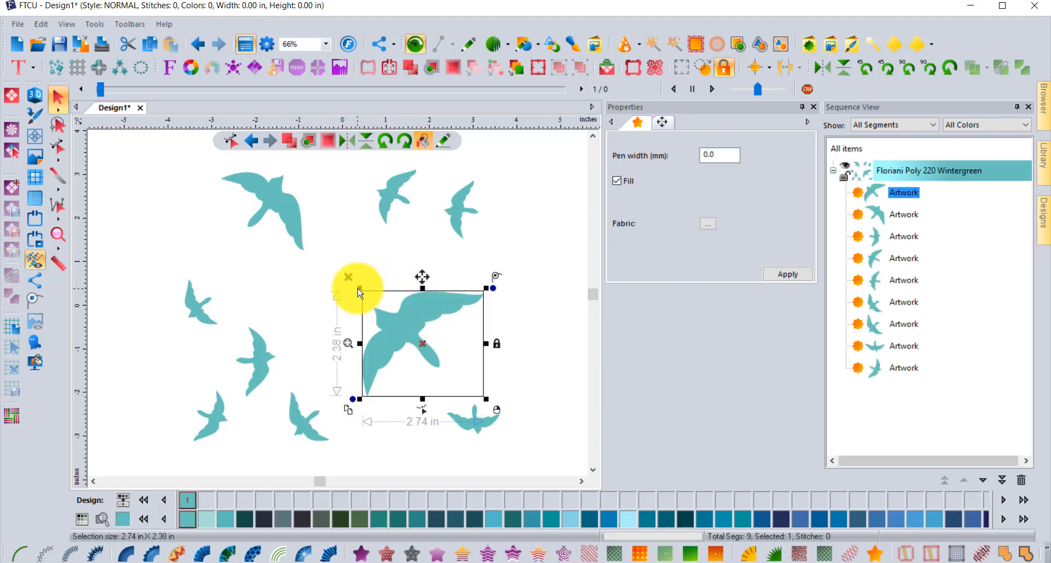
drag(360, 290, 394, 263)
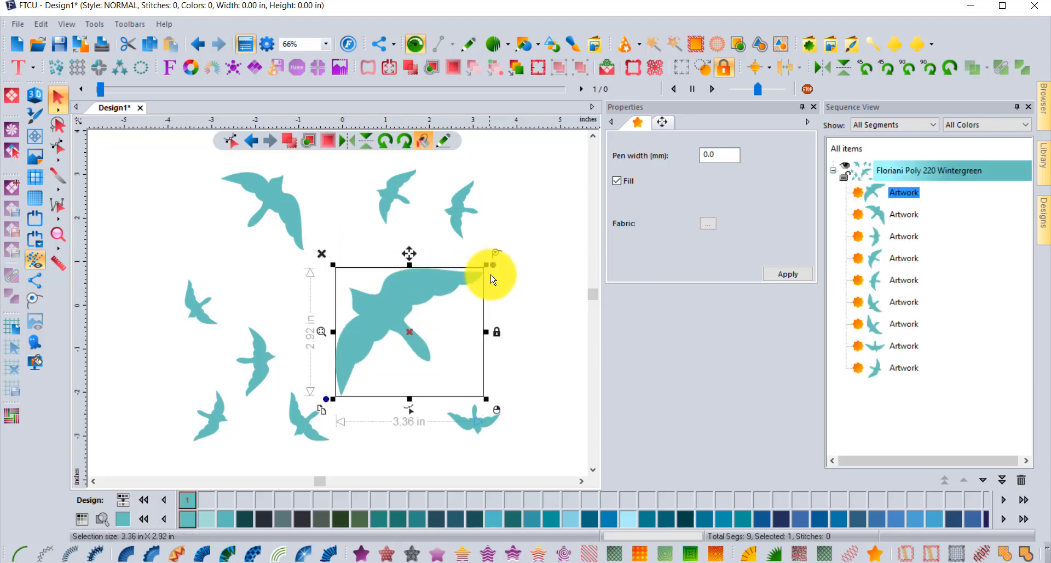
drag(494, 265, 500, 288)
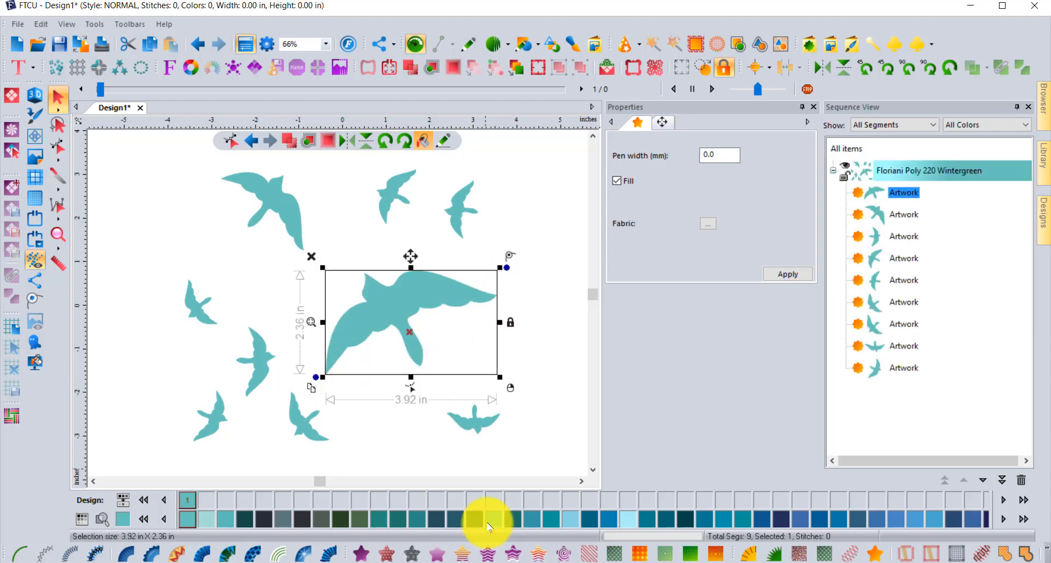
Duplicate the small bird in the design's lower-right corner and place the copy above it, beneath the large bird's wing.
click(479, 425)
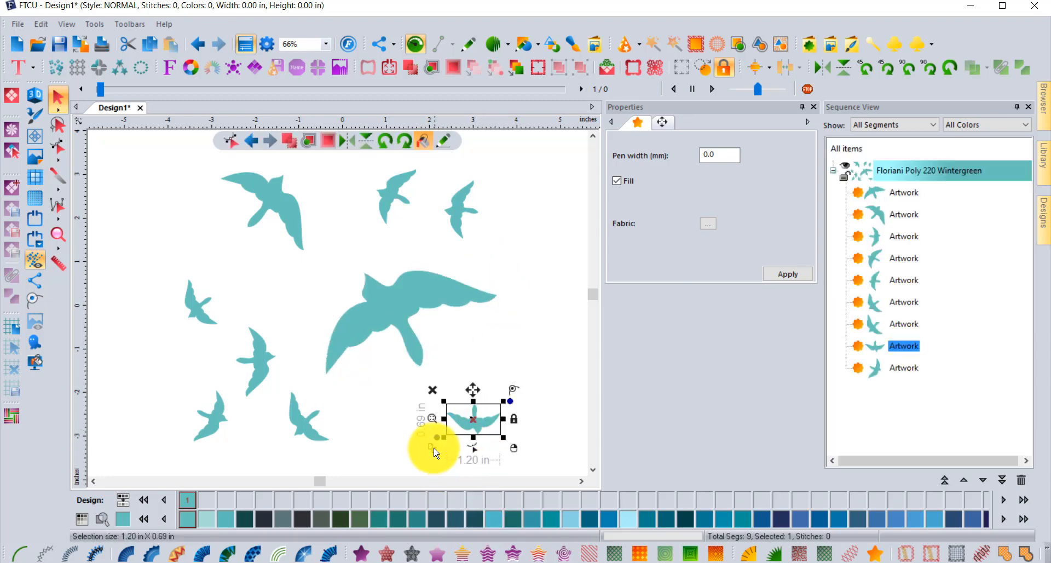
drag(481, 422, 472, 339)
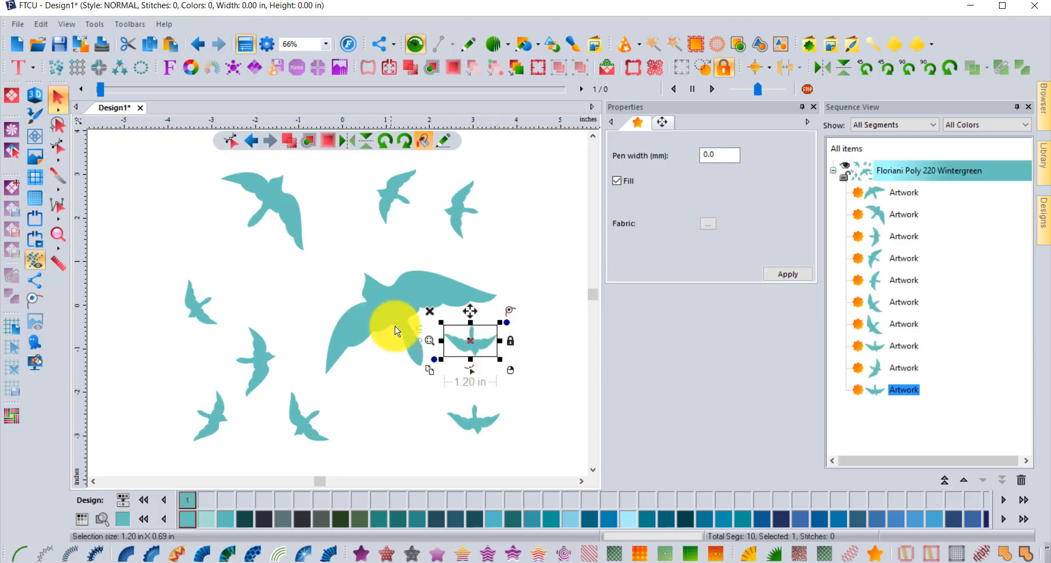
Undo the bird edits and the Fling Repeat scatter back to the single small bird, and select that bird.
click(554, 179)
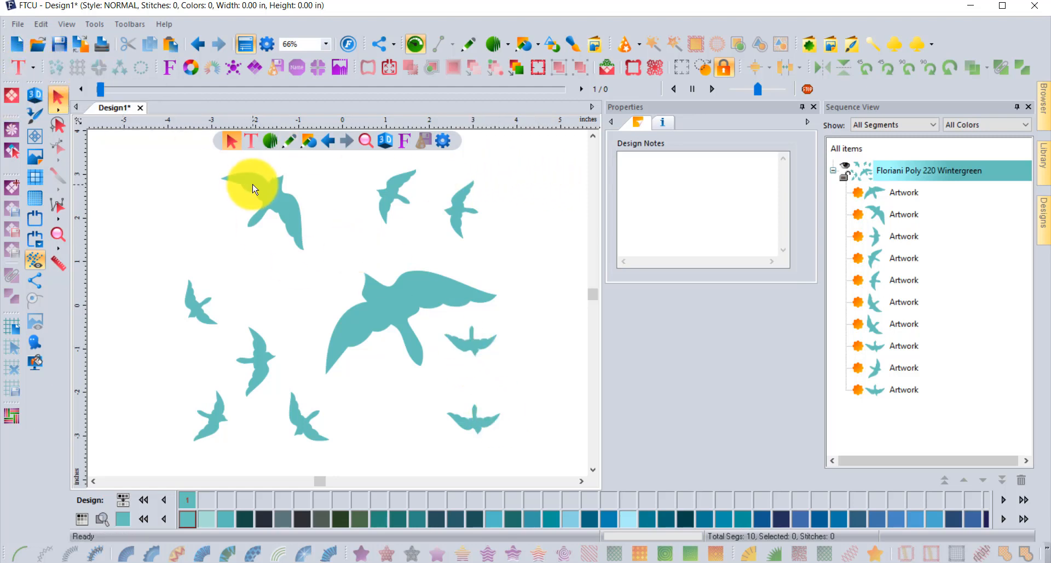
click(201, 45)
click(201, 45)
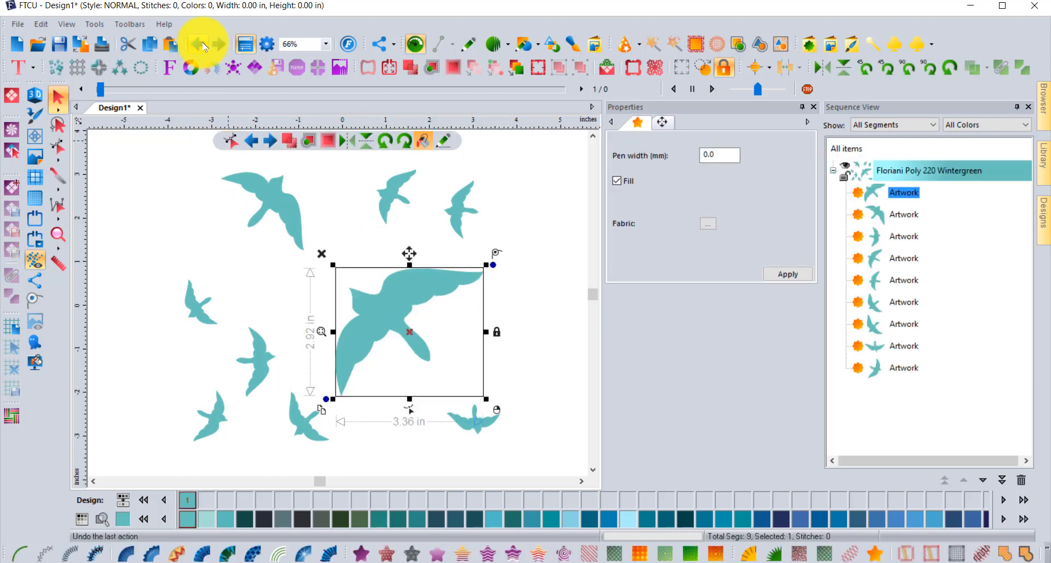
click(202, 45)
click(201, 45)
click(202, 44)
click(202, 45)
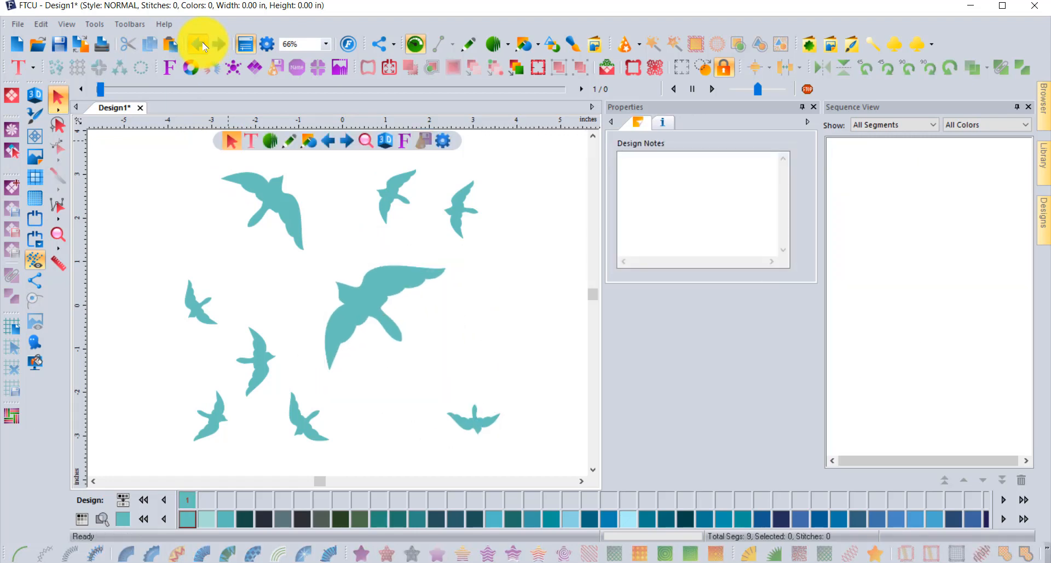
click(343, 295)
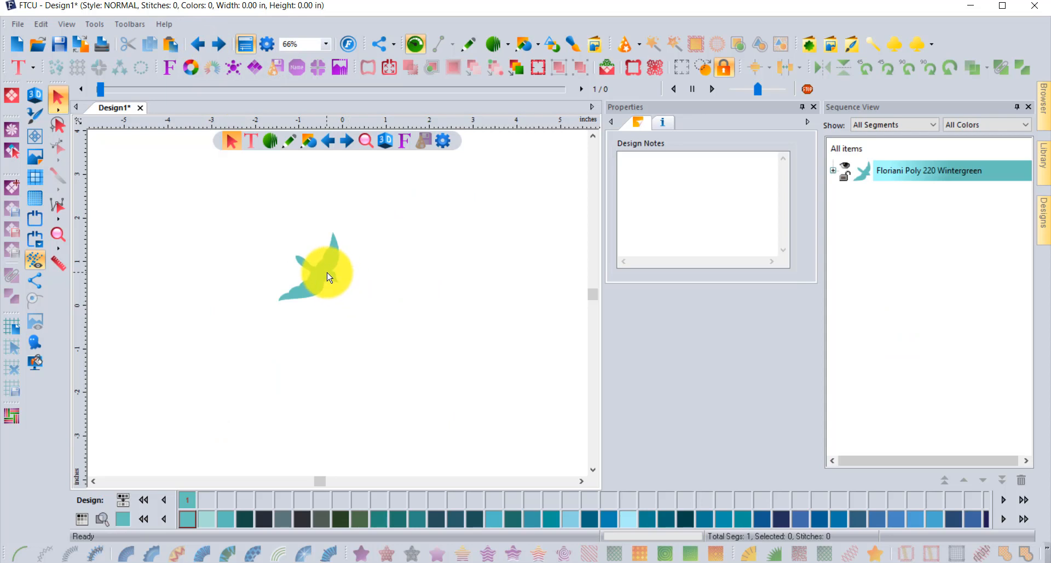
click(331, 276)
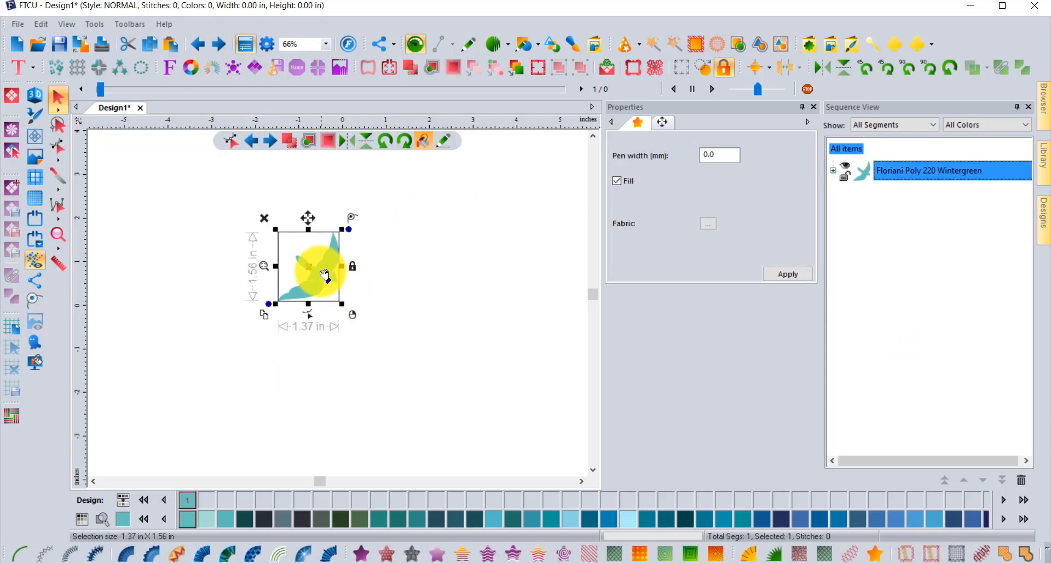
Start a Repeat Design of the selected bird with 3 across and 3 down.
click(77, 68)
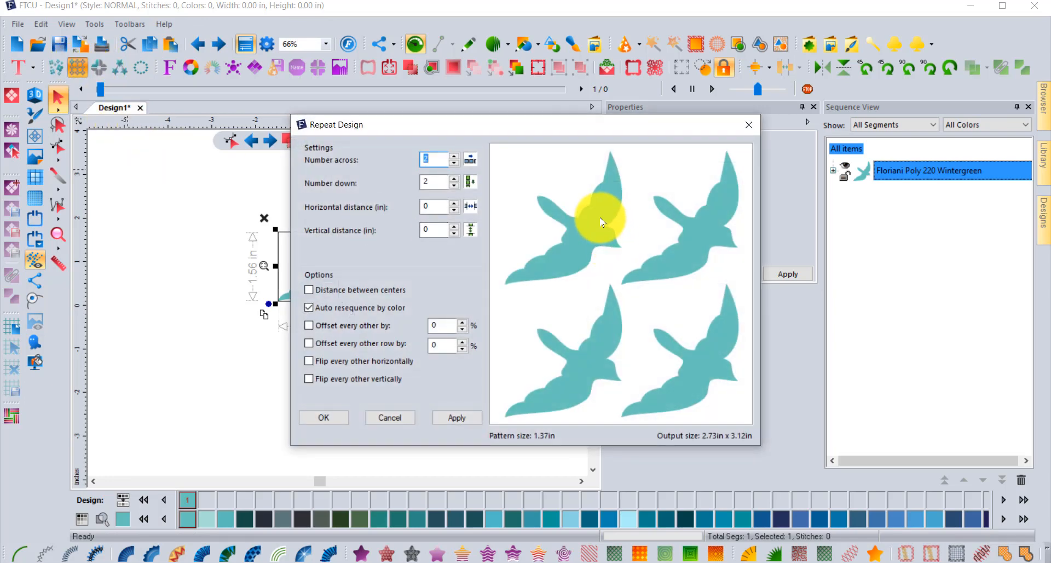
click(454, 156)
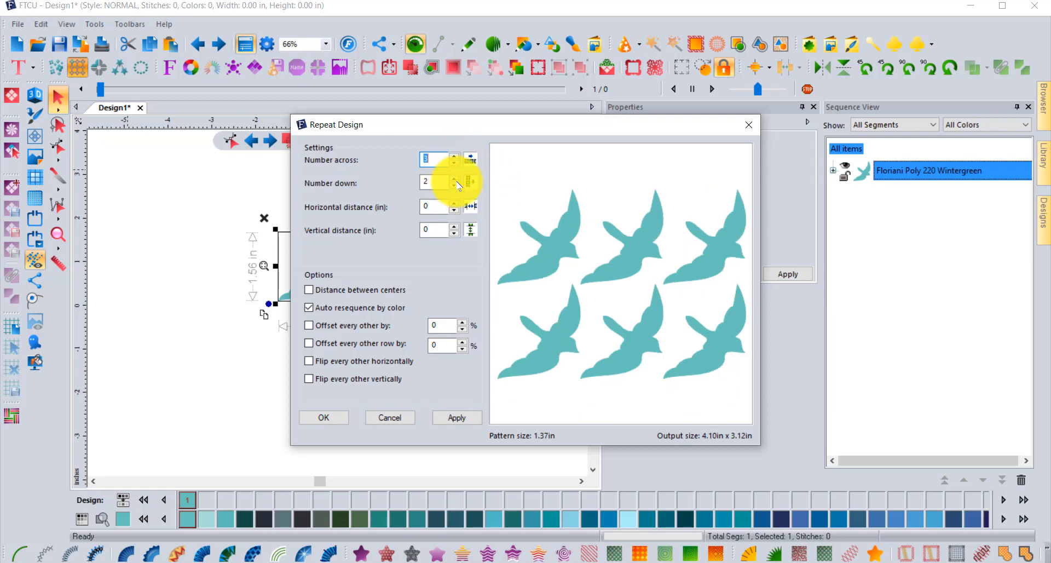
click(454, 178)
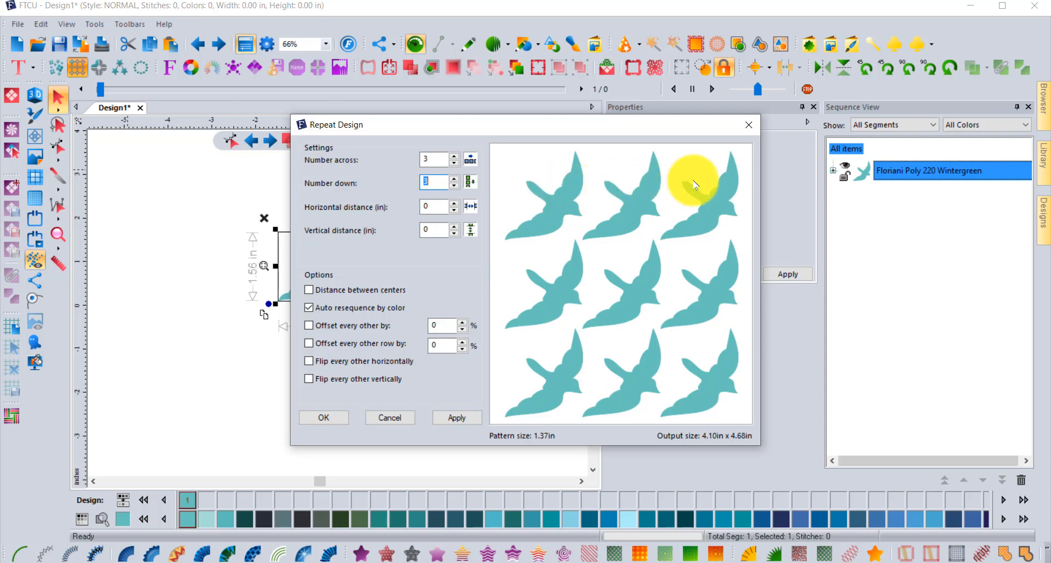
Space the repeated birds 0.2 in apart horizontally and 0.4 in vertically, and update the preview.
click(426, 206)
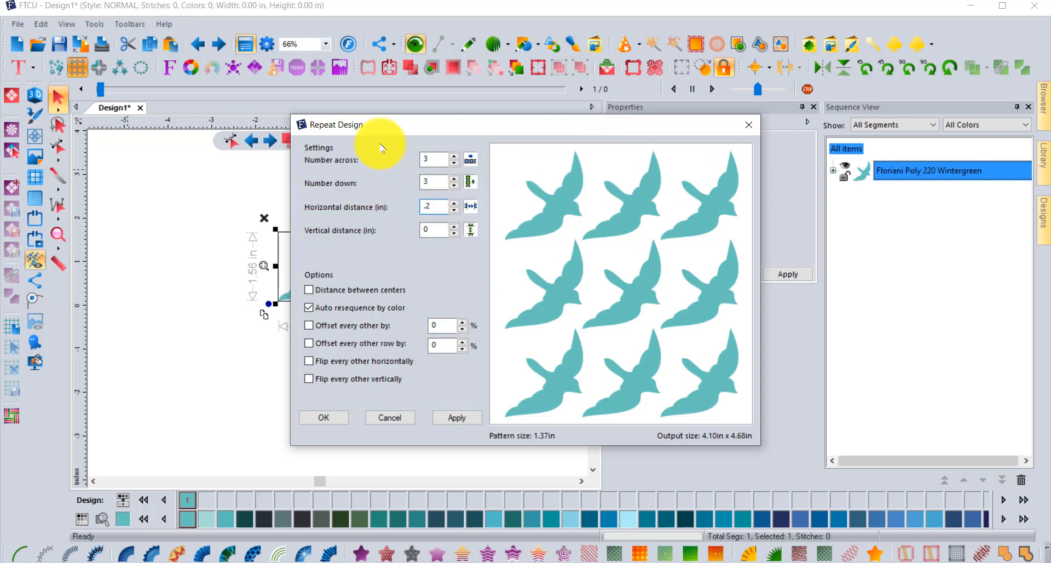
click(460, 417)
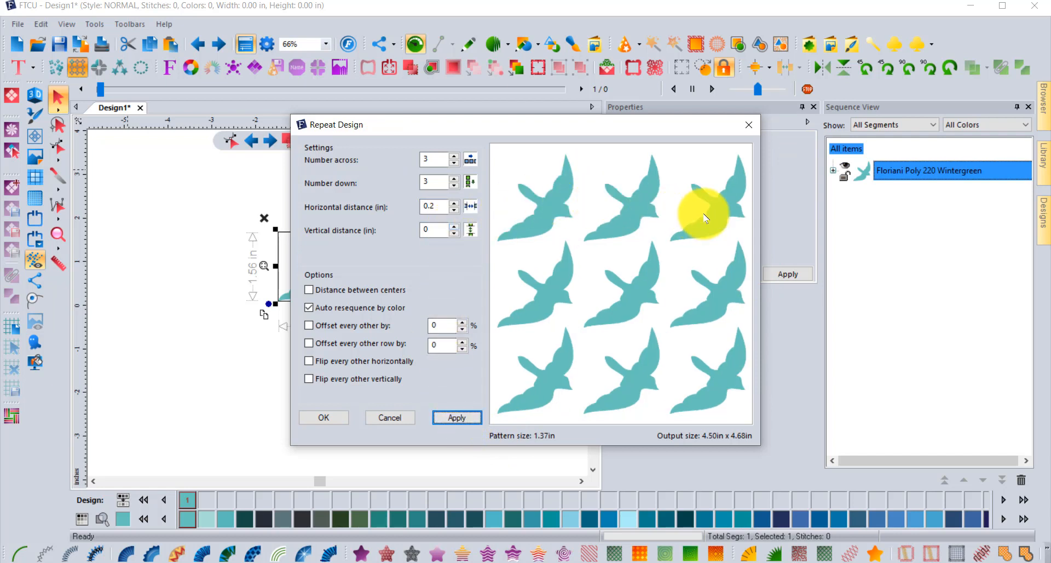
click(454, 226)
click(454, 226)
click(453, 226)
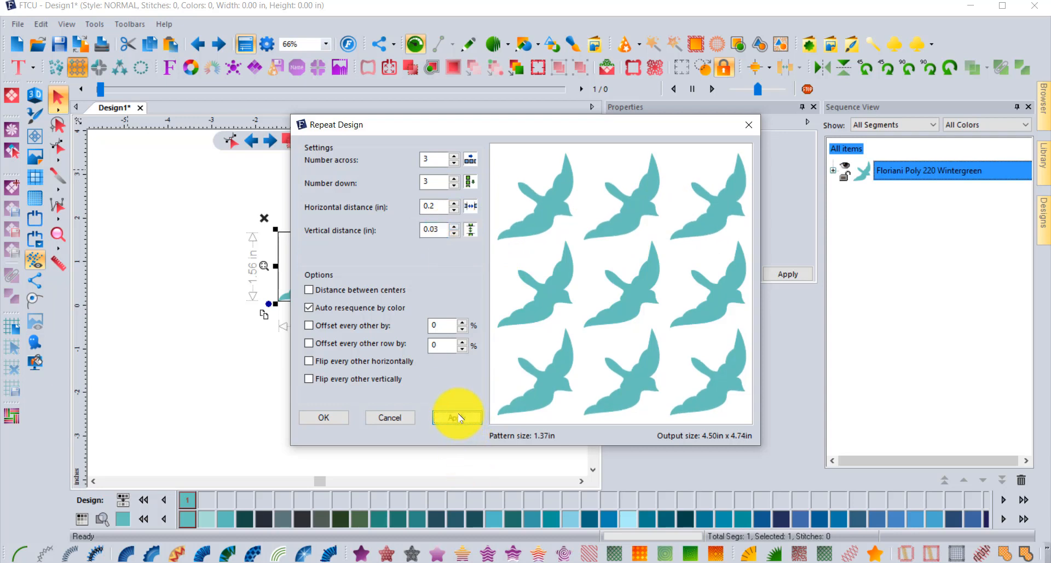
click(453, 226)
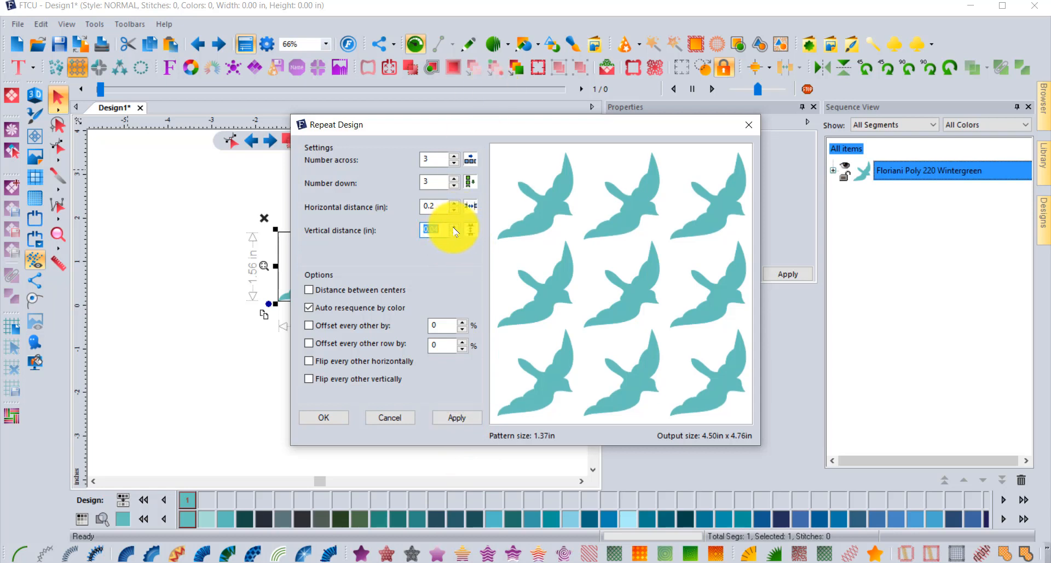
click(444, 228)
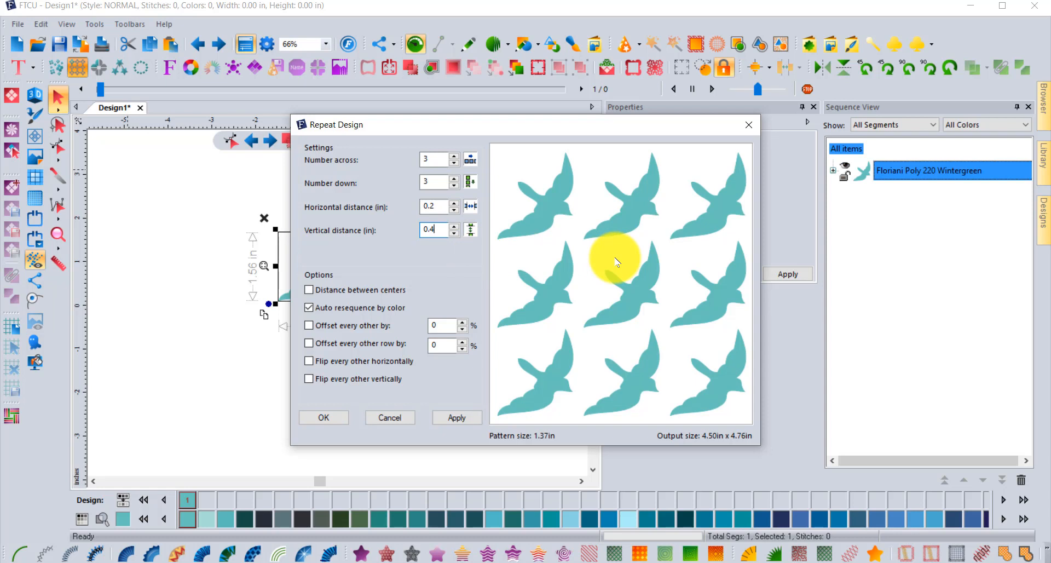
click(457, 417)
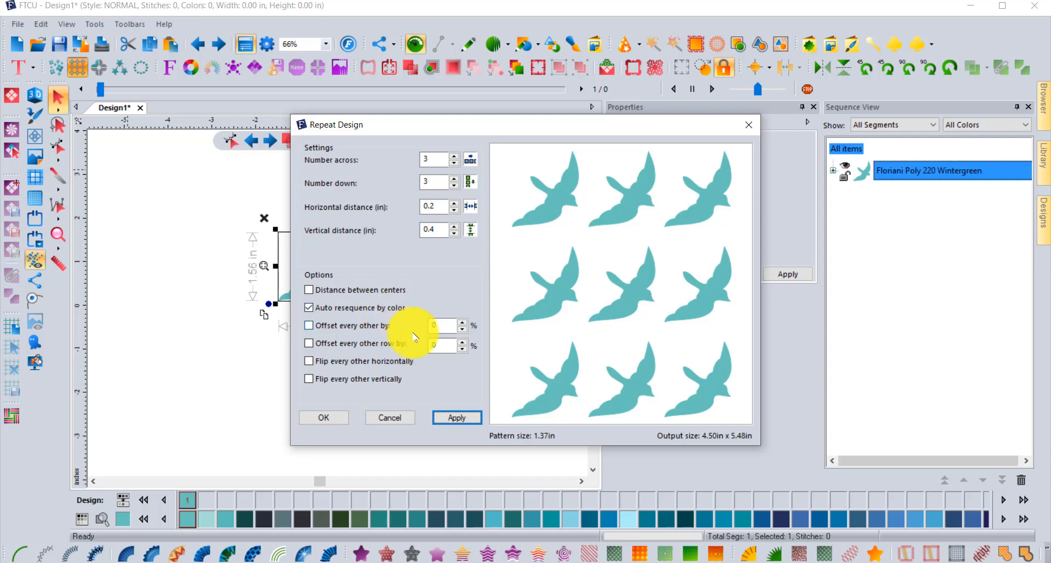
Try offsetting every other bird in the grid by 5%, and cancel the Repeat Design.
click(309, 291)
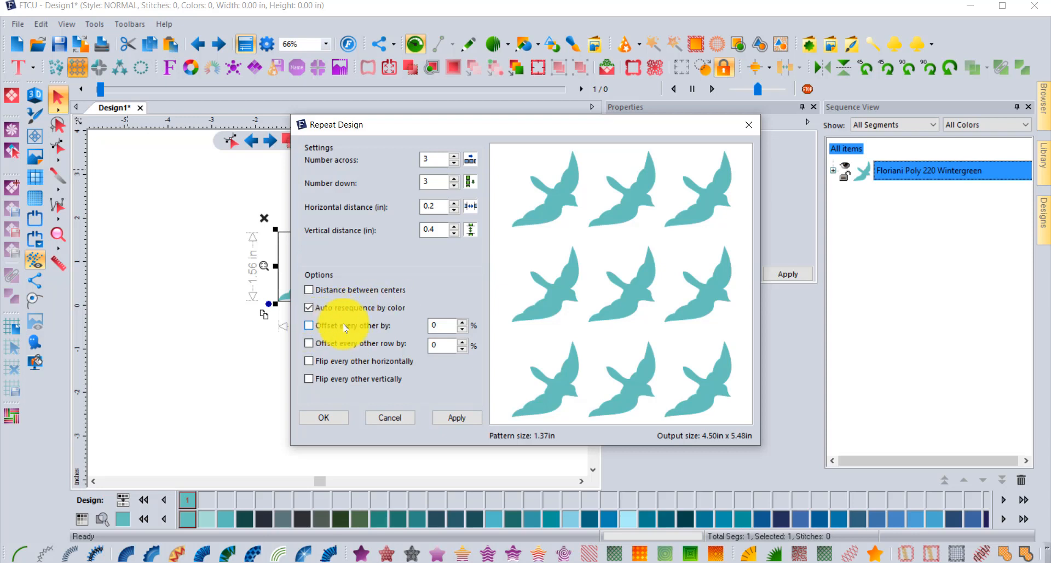
click(309, 326)
click(463, 322)
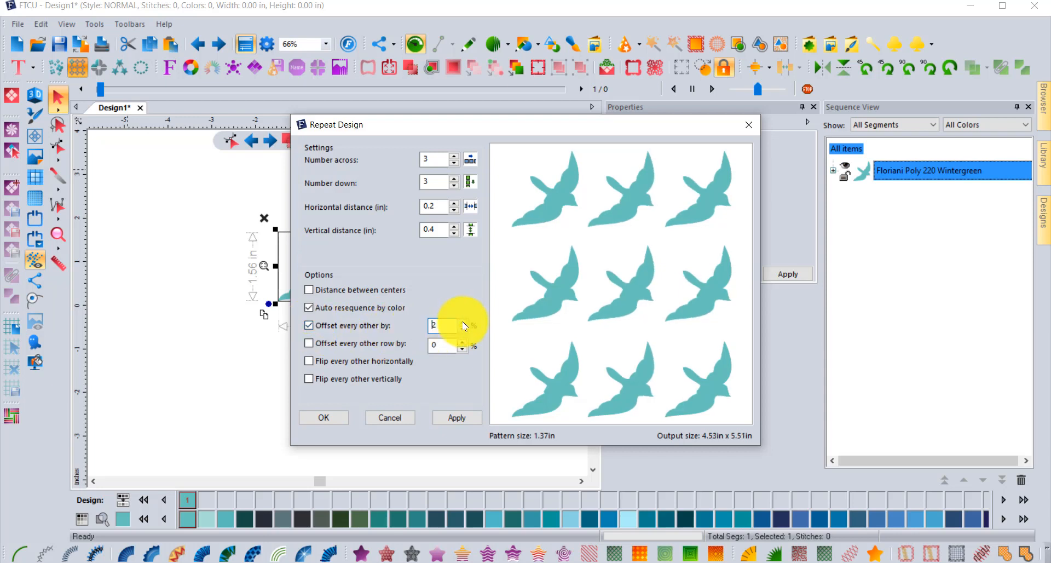
click(471, 414)
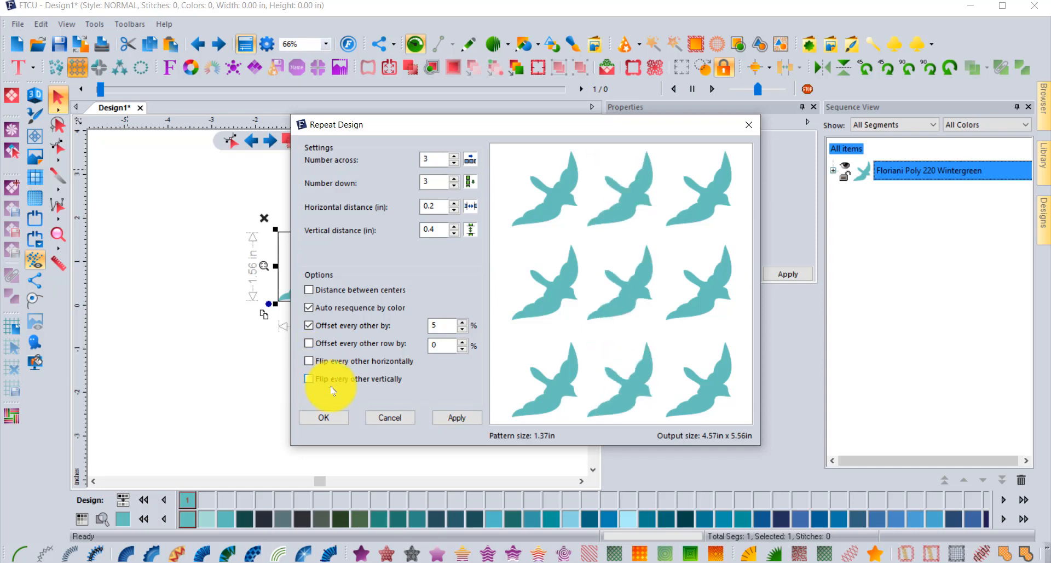
click(389, 418)
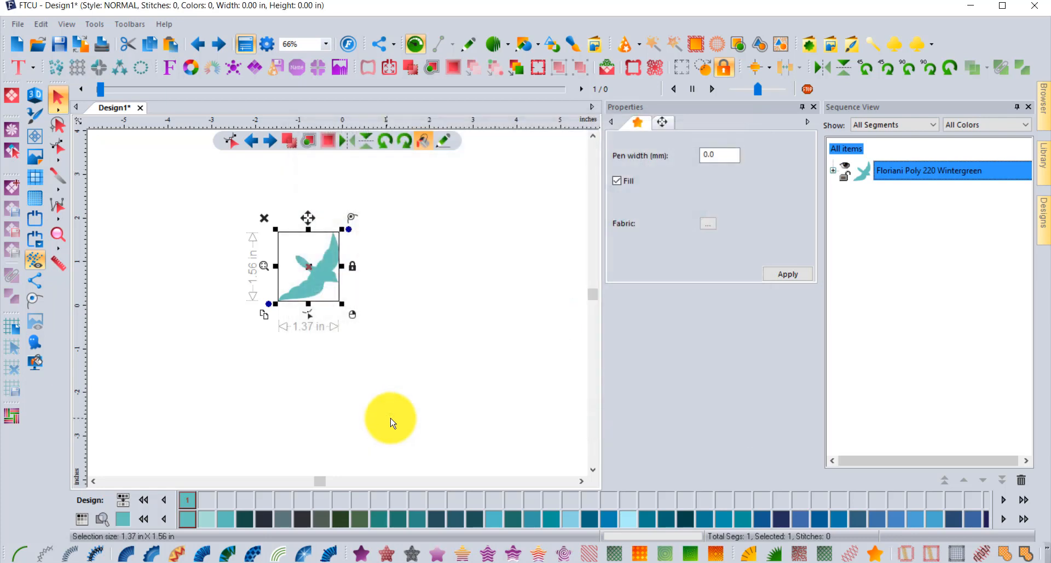
Start a Corners Repeat of the bird with a horizontal distance of 0.11 in and a vertical distance of 0.09 in.
click(98, 68)
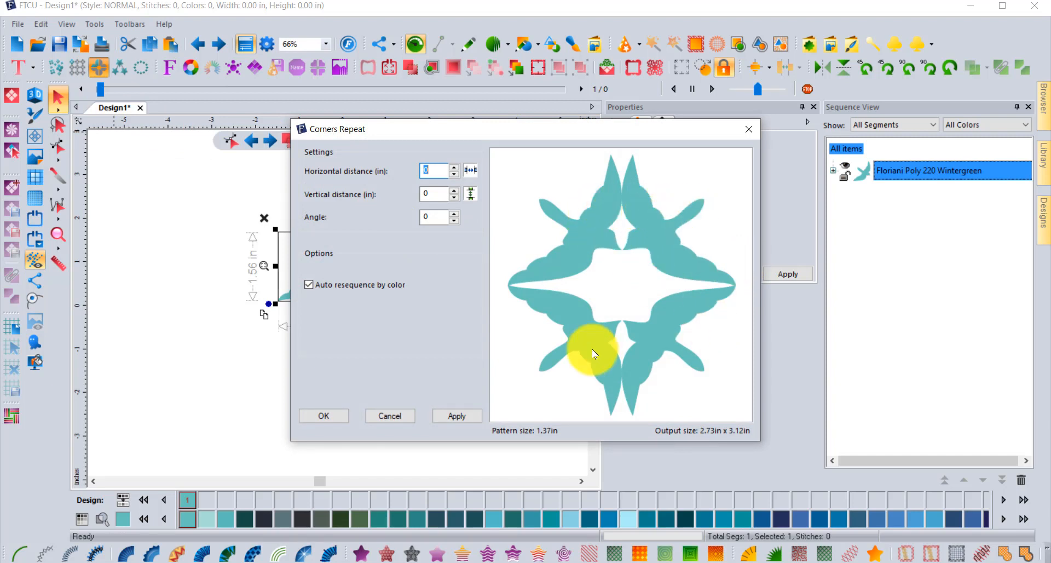
click(453, 167)
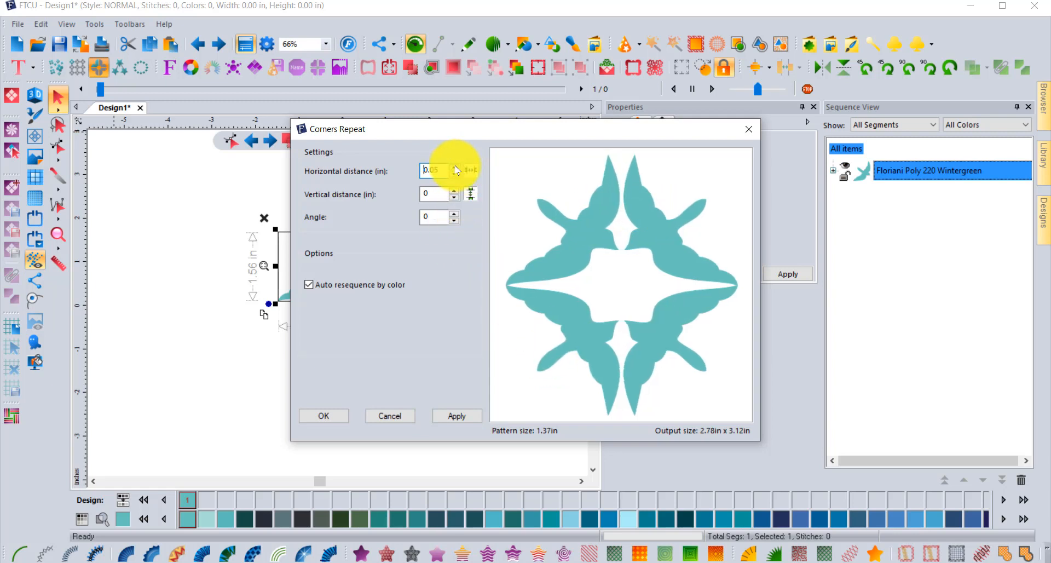
click(453, 189)
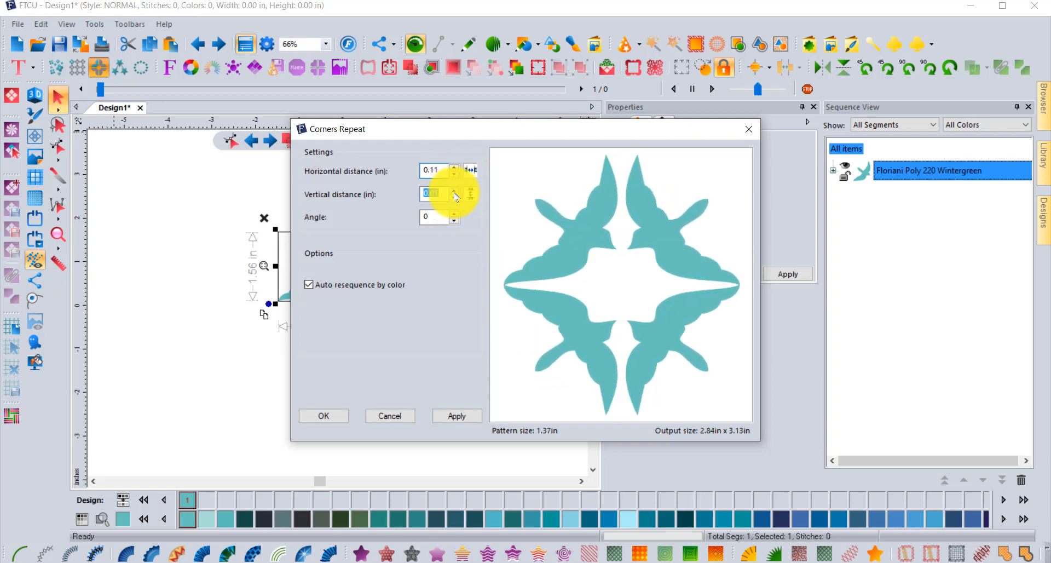
click(453, 191)
click(453, 191)
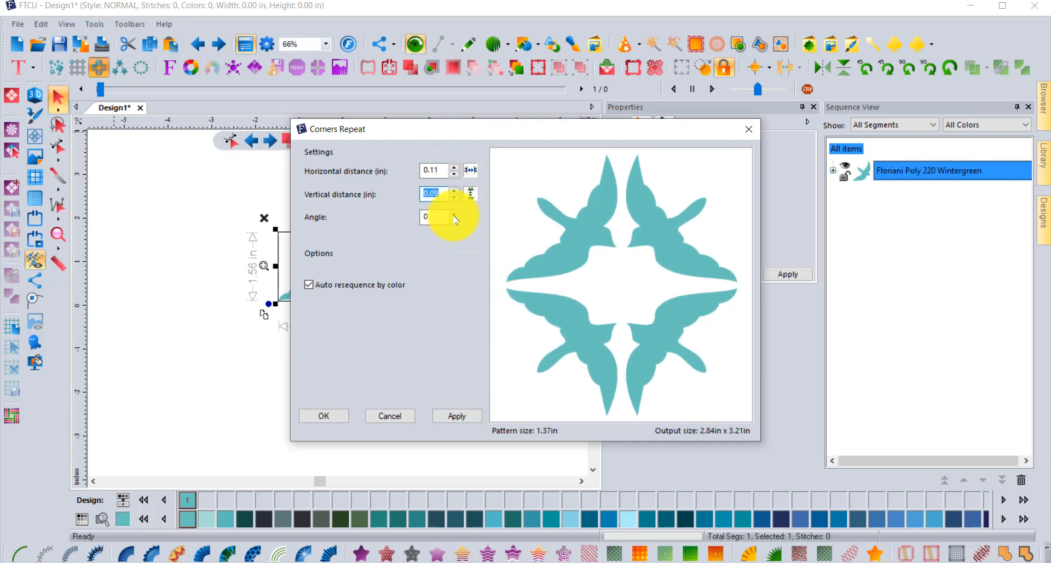
Try different rotation angles for the corner birds, including 220 and finally 94, and cancel the Corners Repeat.
click(453, 214)
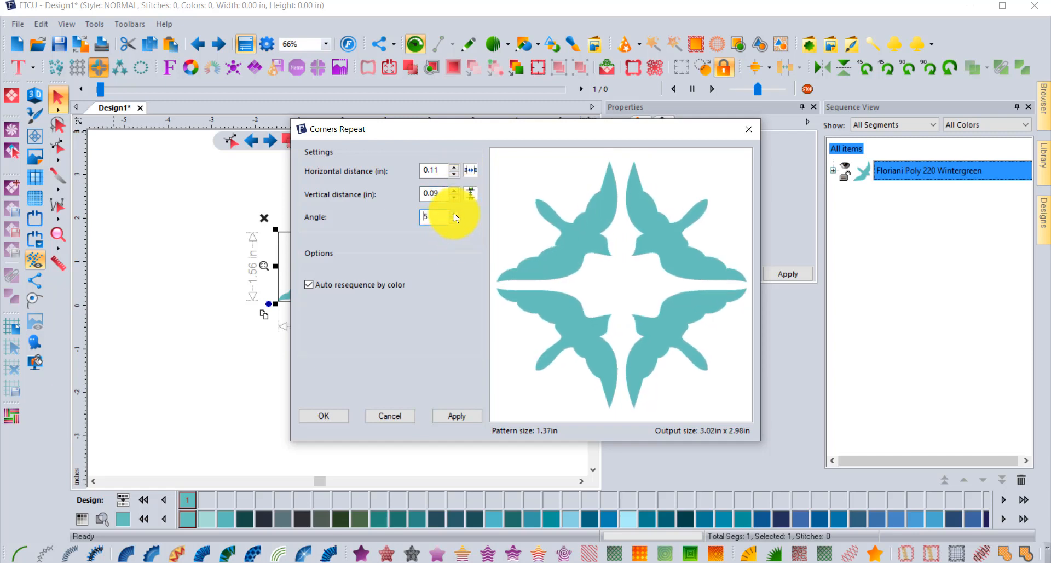
click(453, 214)
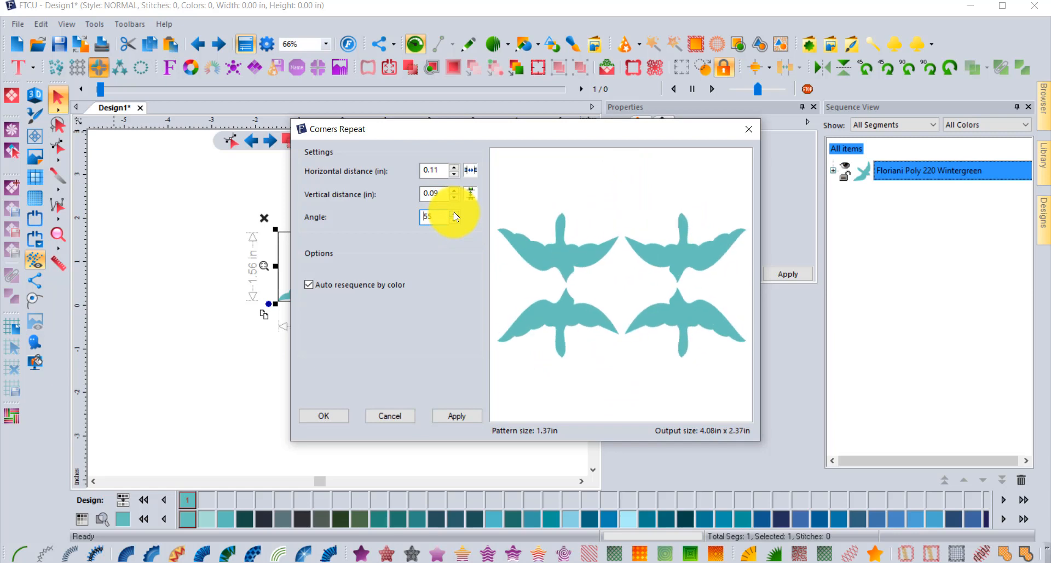
click(453, 214)
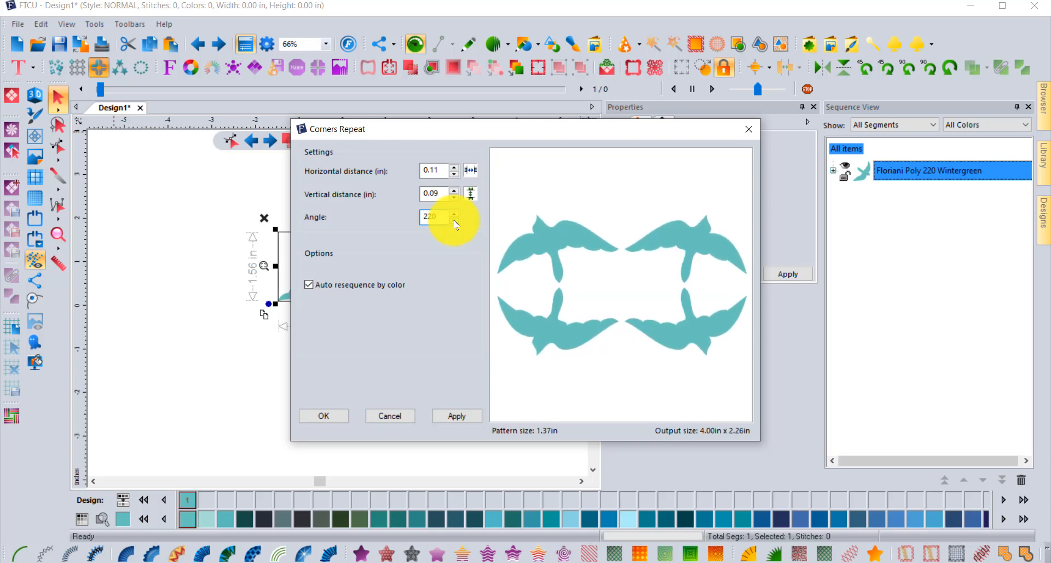
click(454, 221)
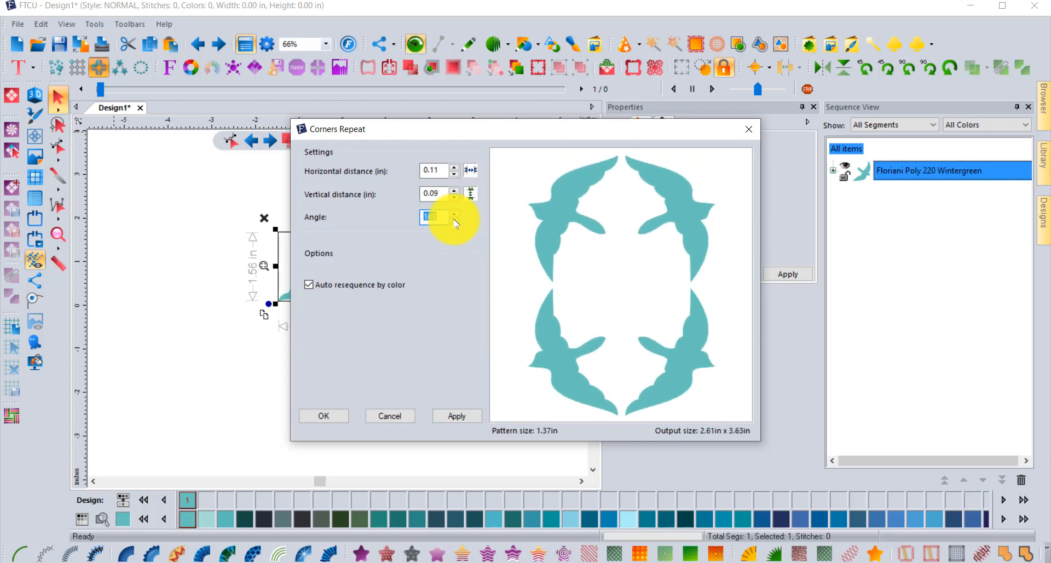
click(454, 221)
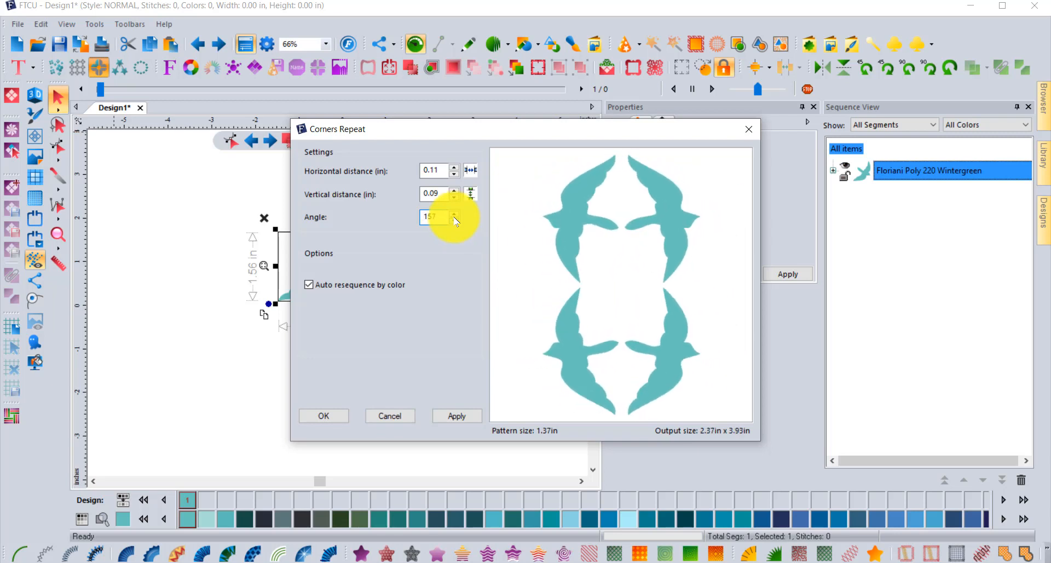
click(454, 221)
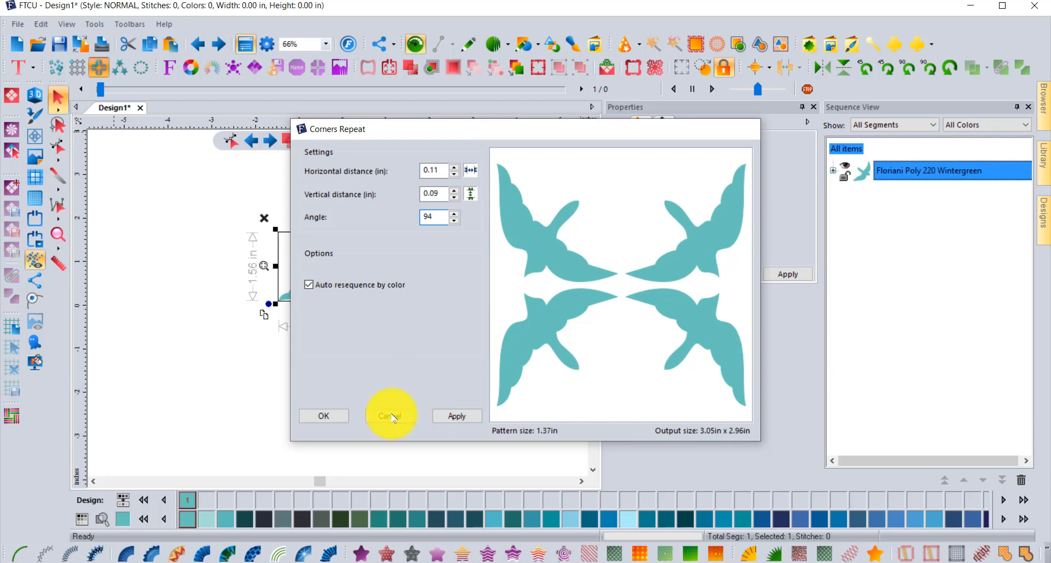
click(391, 416)
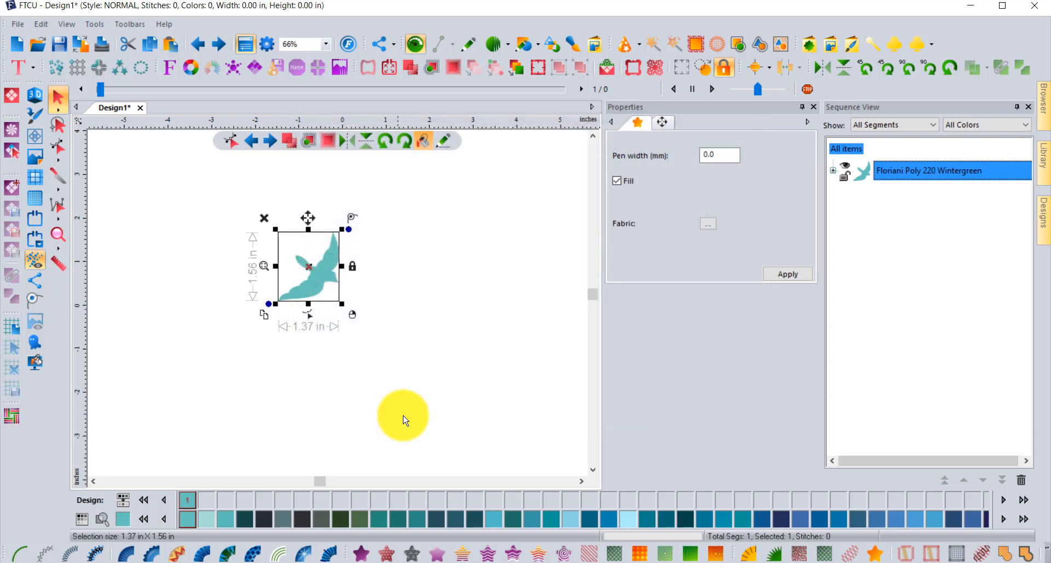
Preview the bird repeated along the zigzag Template07 with the Templates tool.
click(119, 68)
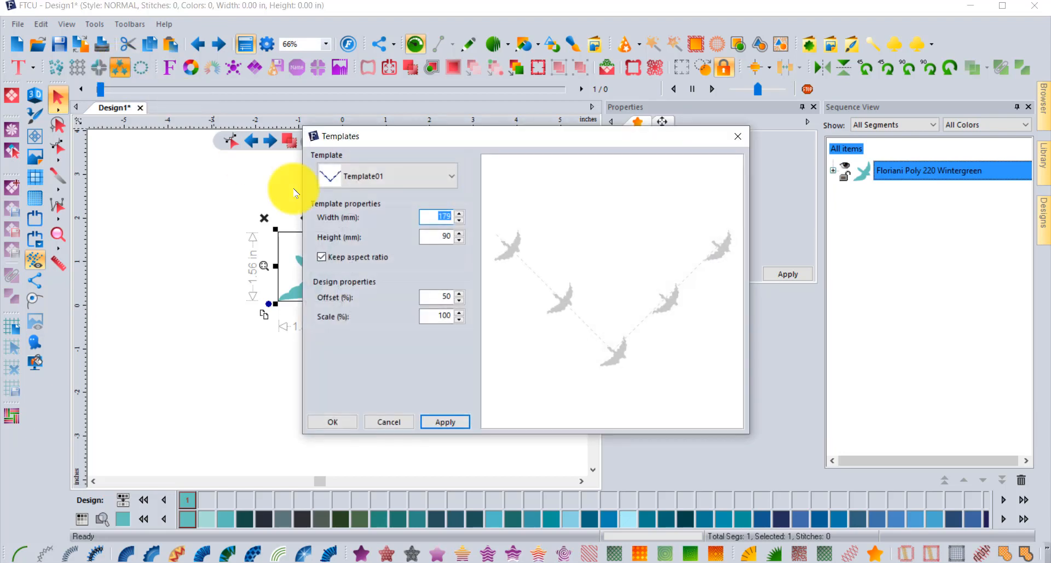
click(379, 180)
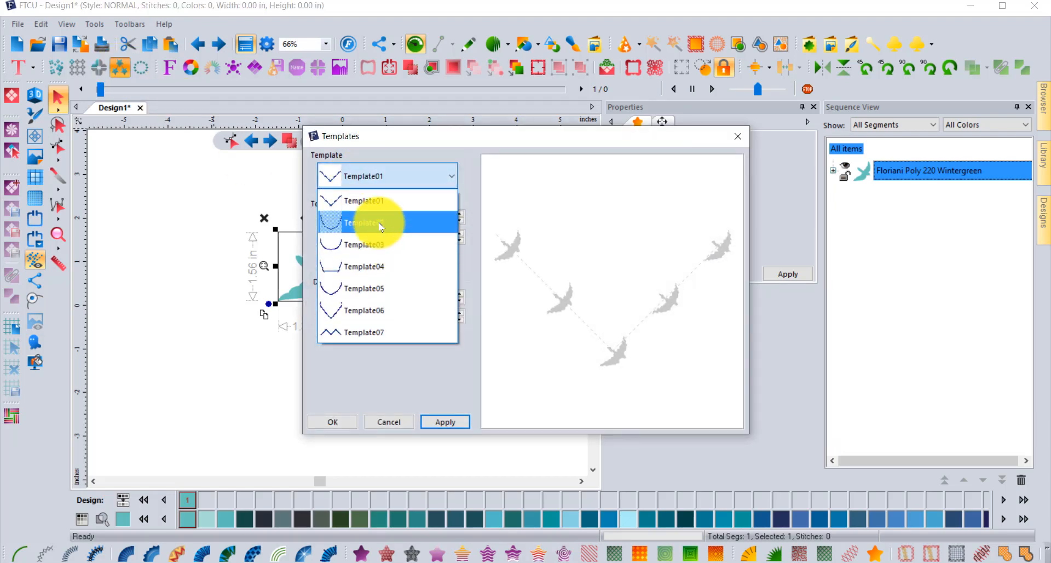
click(376, 331)
click(445, 421)
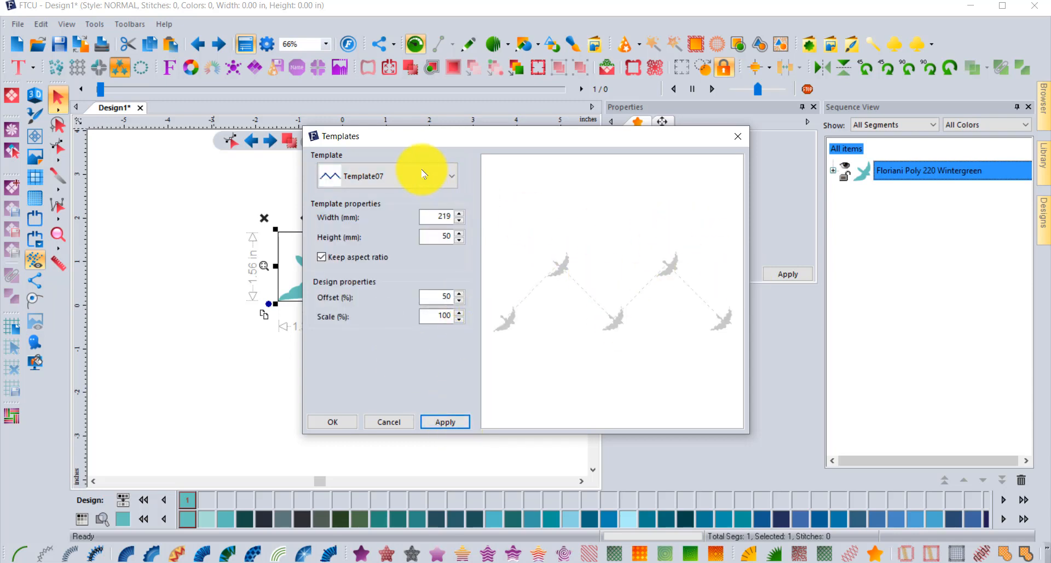
Switch the bird arrangement to the curved Template03 and update the preview.
click(387, 179)
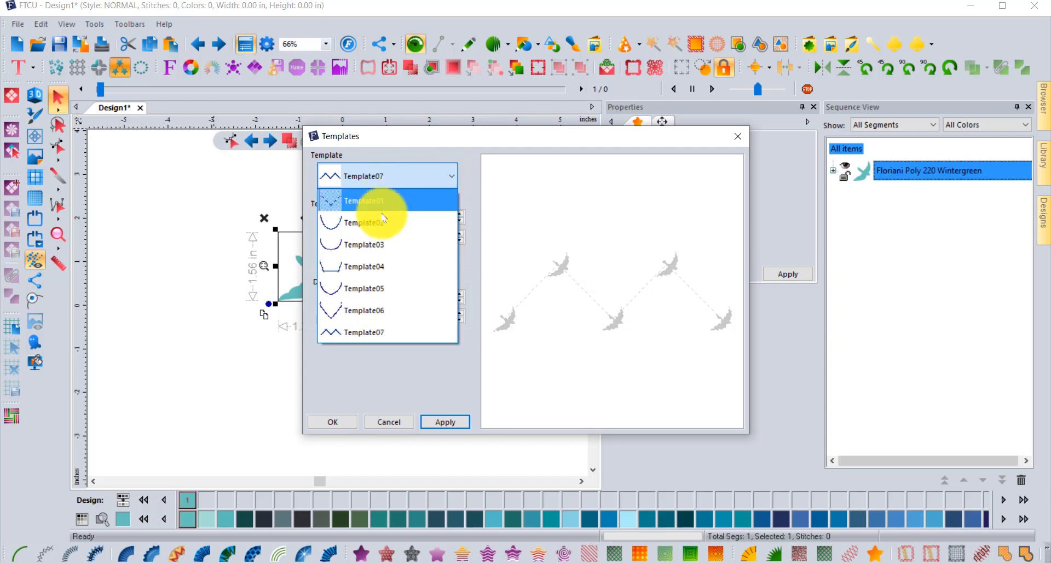
click(383, 247)
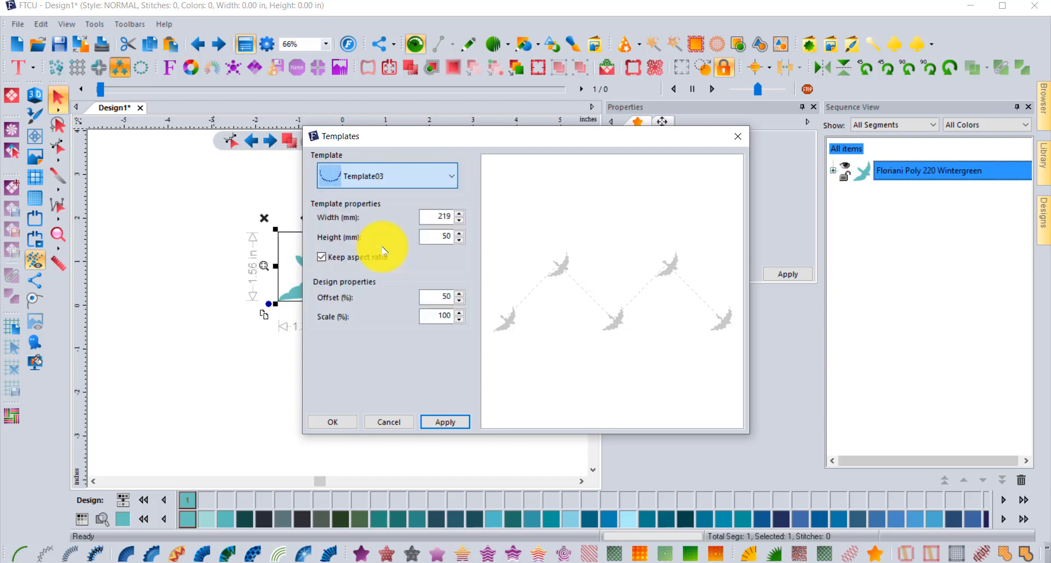
click(454, 426)
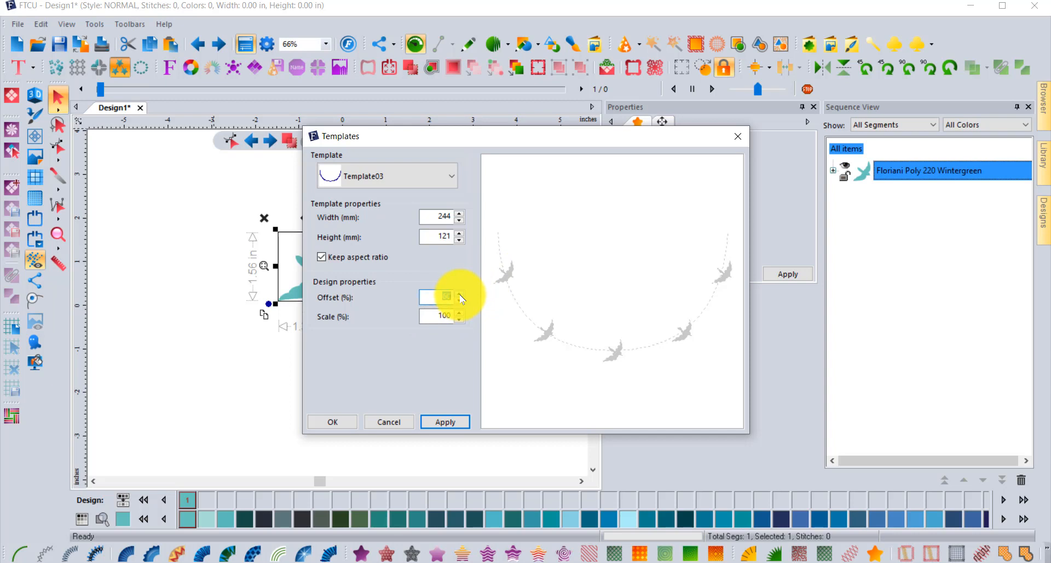
Preview the Template03 bird arrangement with a 68% offset, and cancel the Templates arrangement.
click(444, 421)
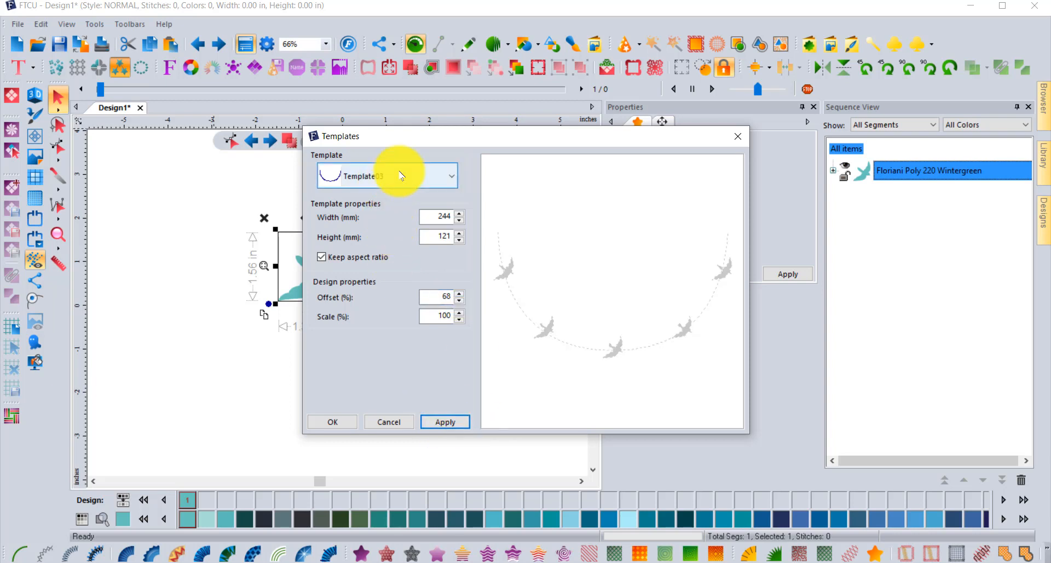
click(393, 423)
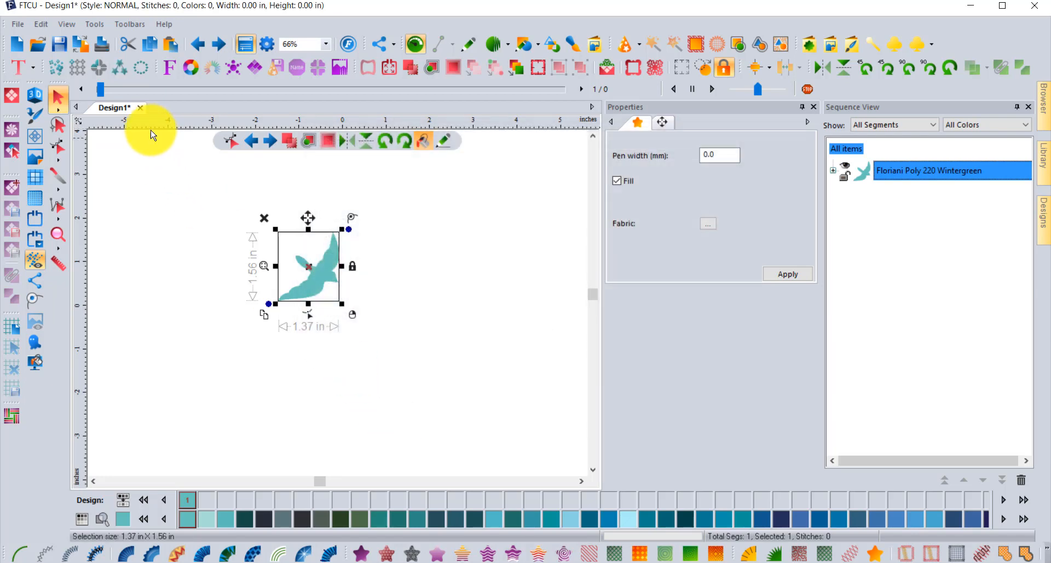
Start a Circle Template of the bird with a count of 8 and a circle width of 6 in.
click(141, 68)
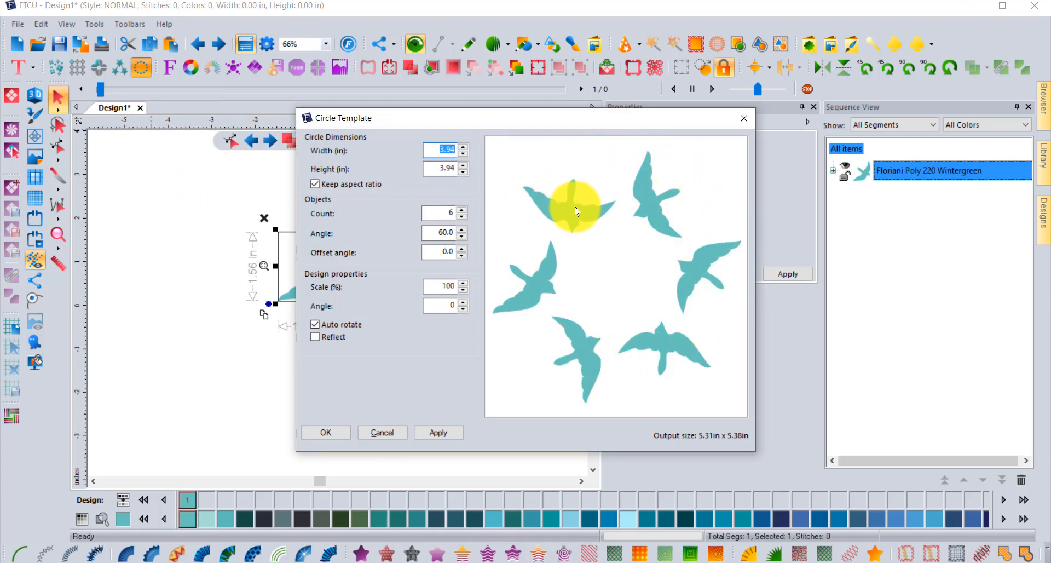
click(462, 210)
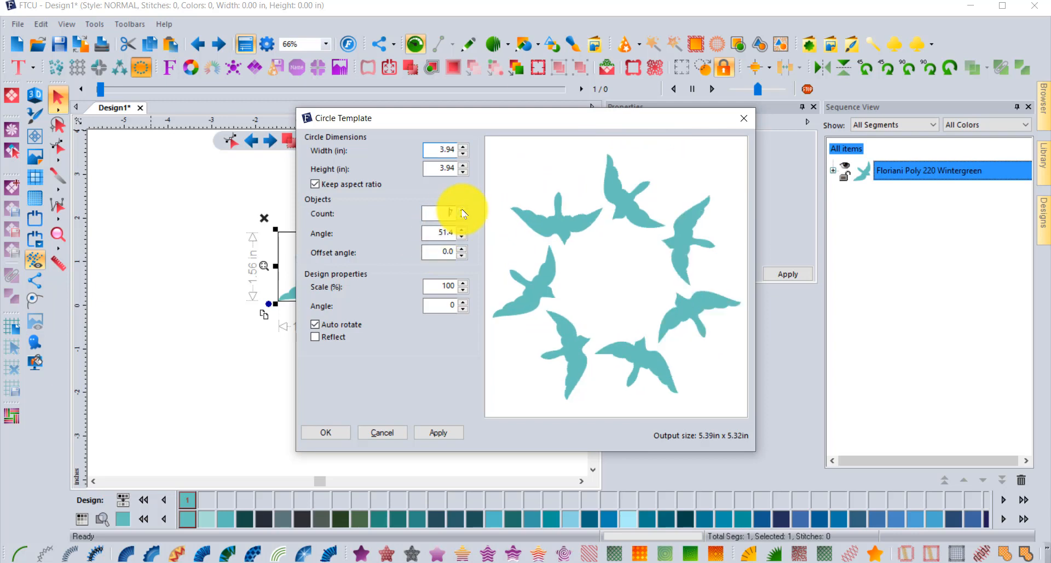
click(463, 210)
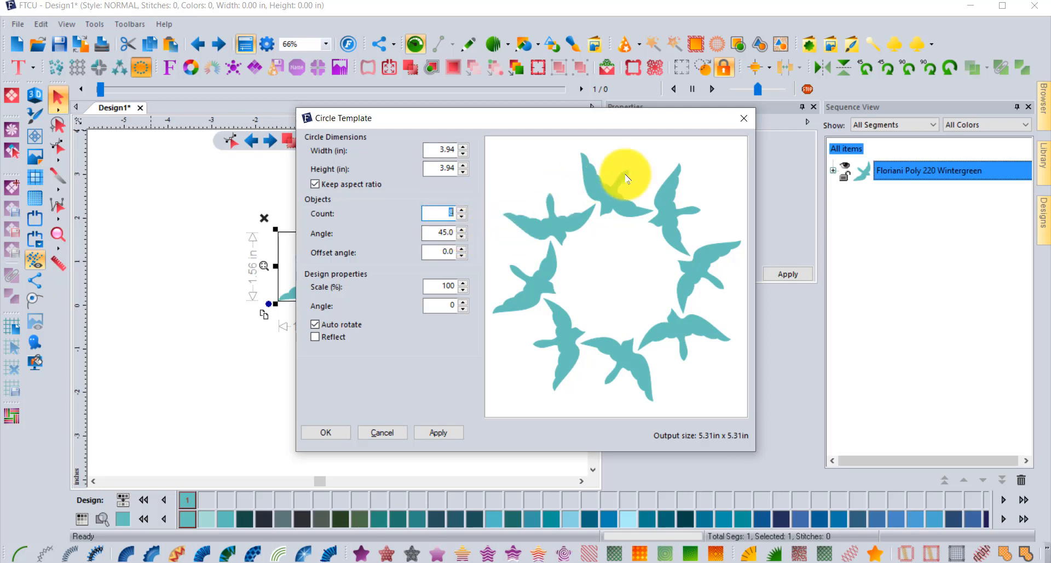
click(433, 148)
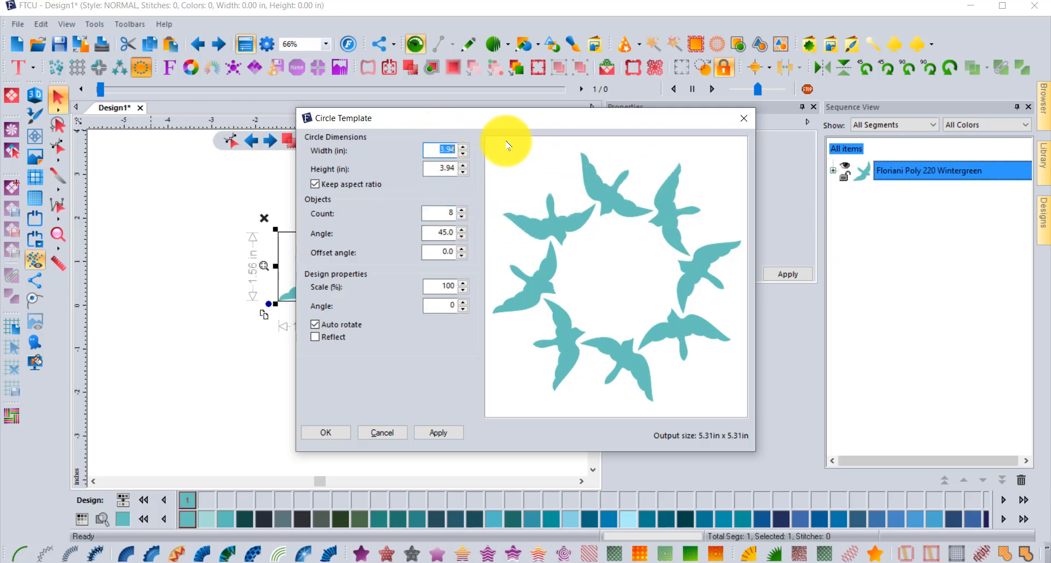
text(6)
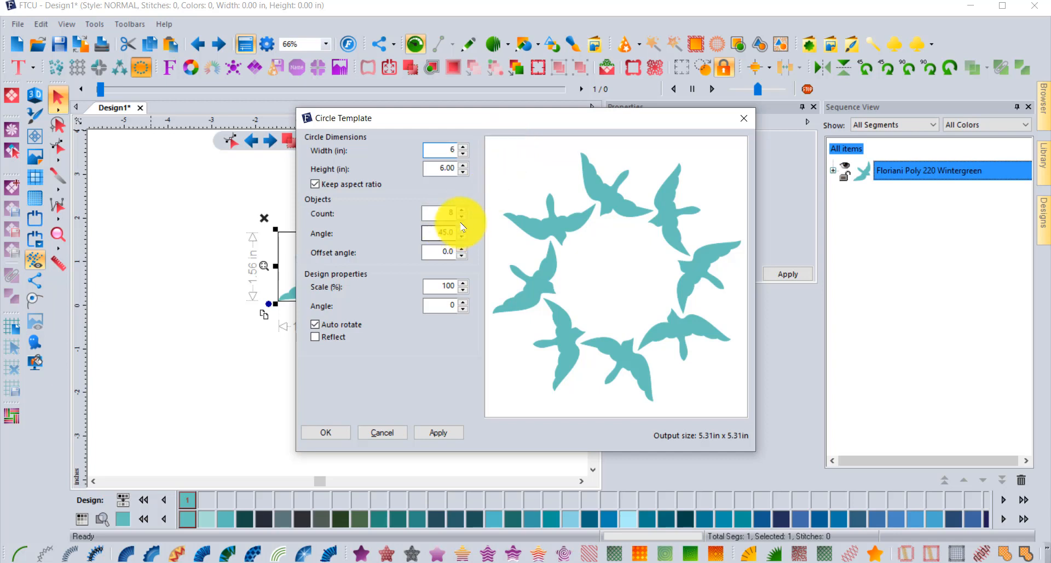
click(438, 432)
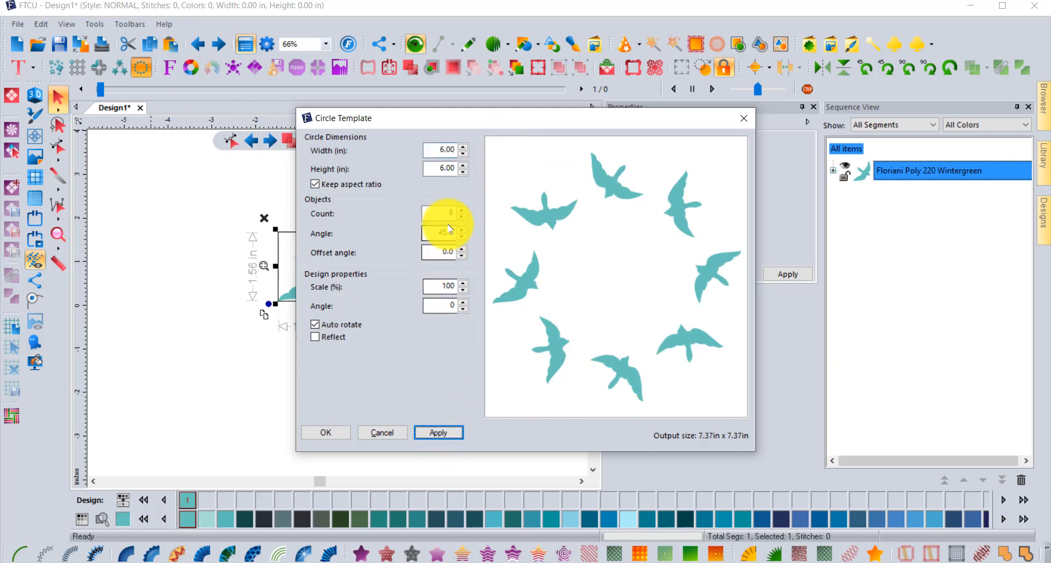
Increase the number of birds around the circle to 13.
click(462, 210)
click(462, 210)
click(463, 210)
click(462, 211)
click(463, 210)
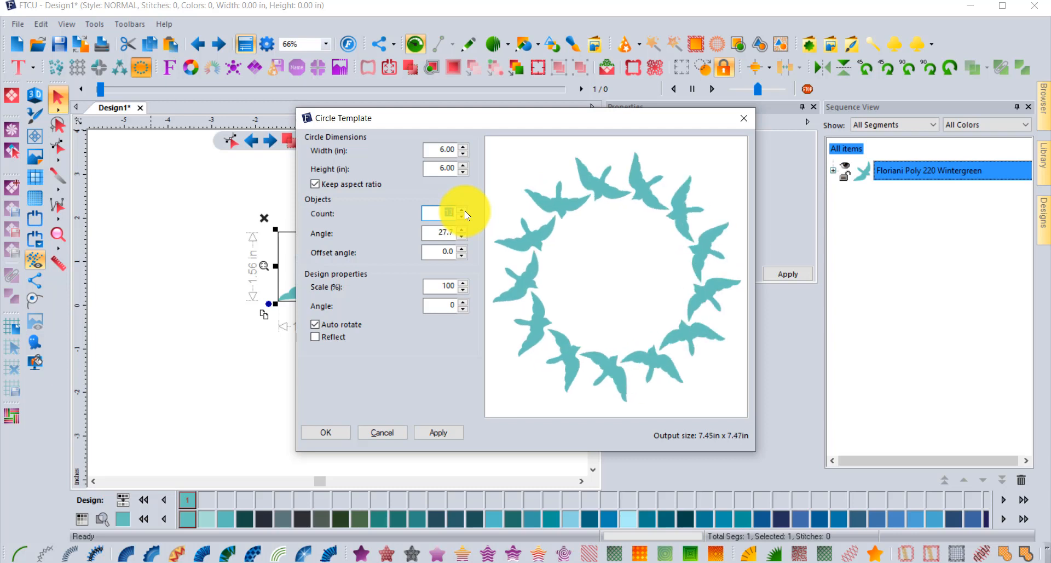
Set the design angle of the circled birds to 230 and their count to 14.
click(464, 303)
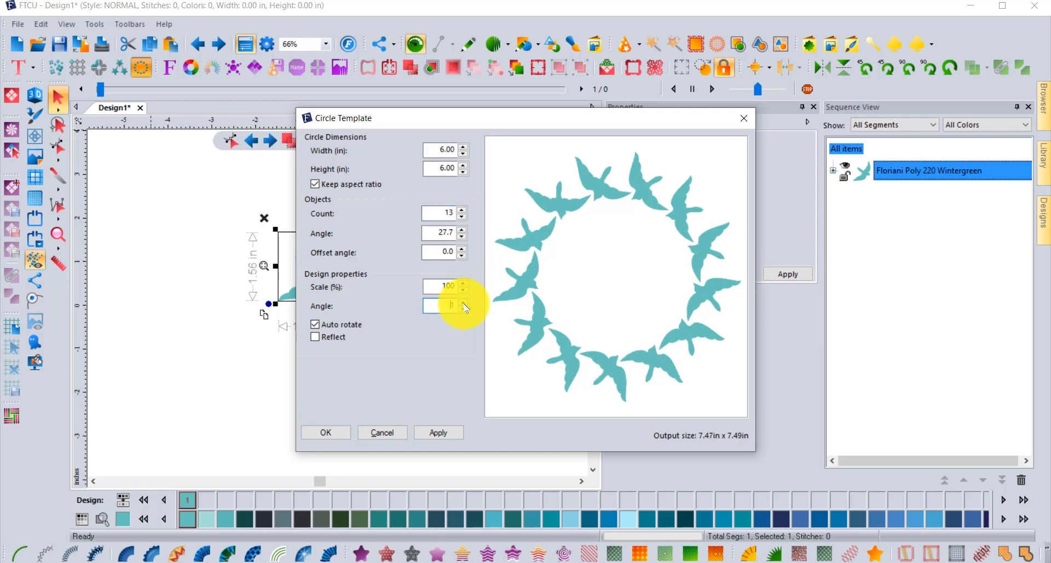
click(464, 302)
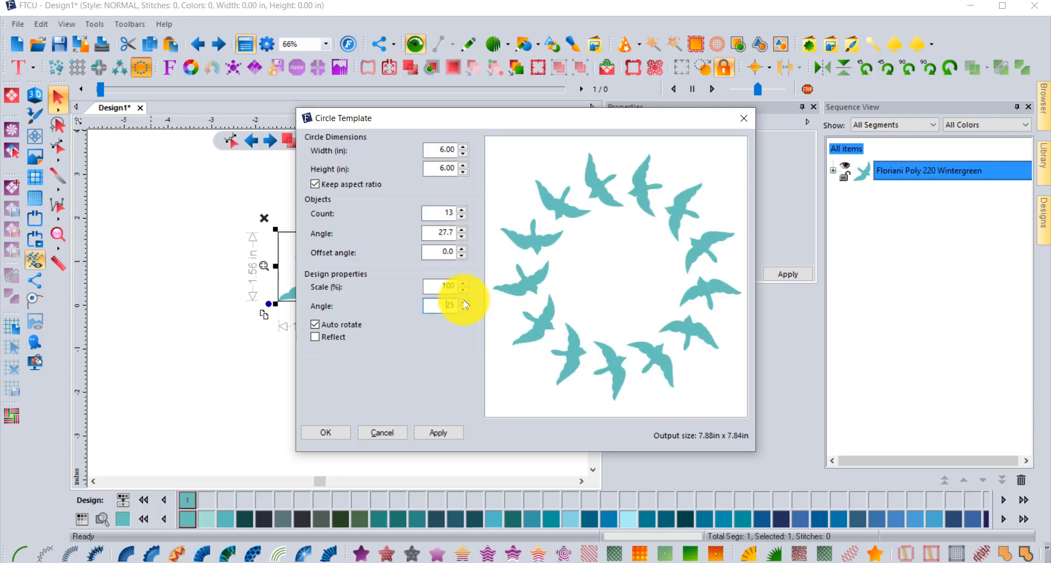
click(464, 302)
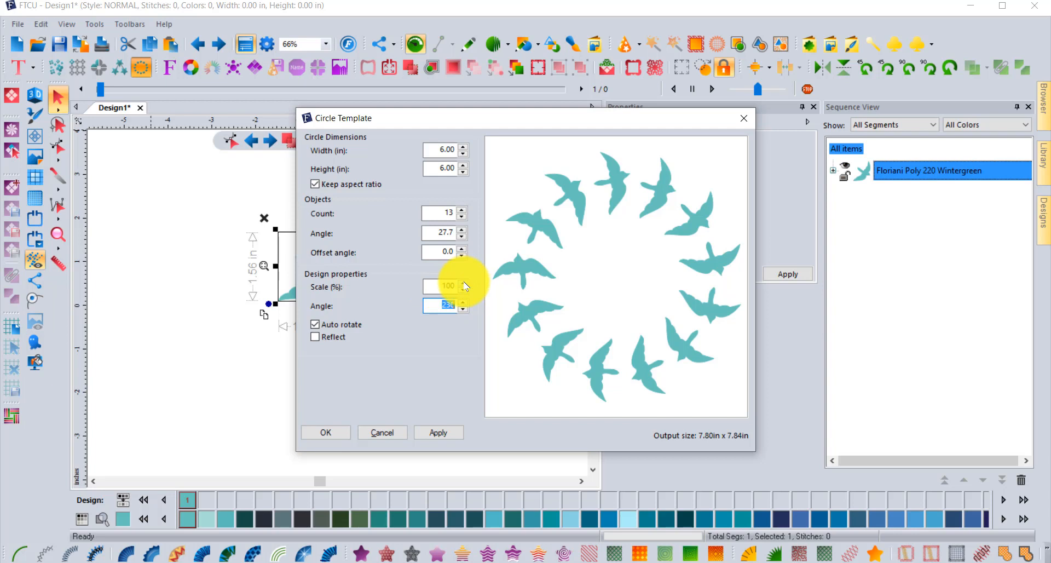
click(462, 209)
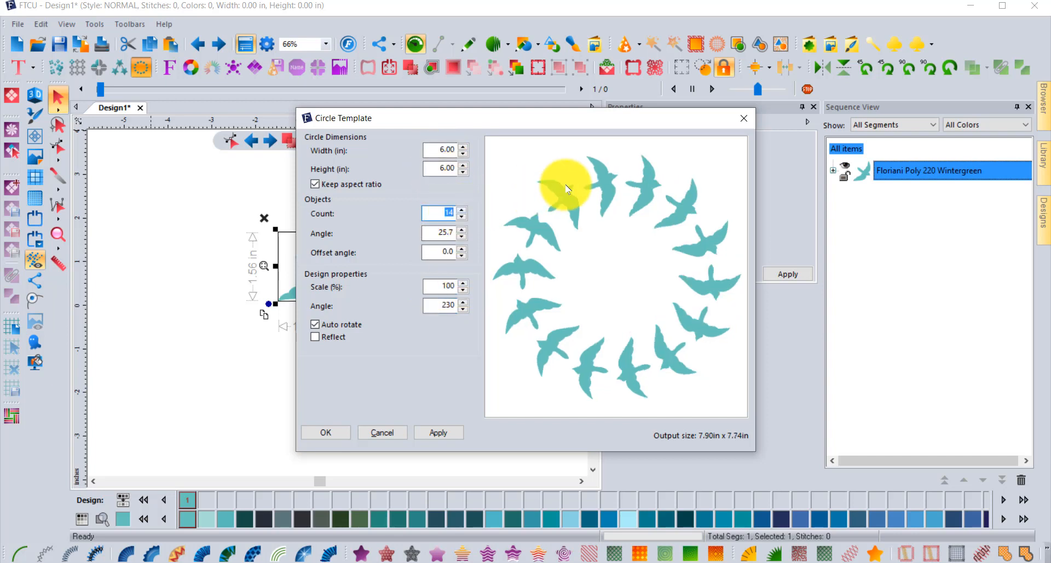
Enlarge the birds in the circle to a scale of 140%.
click(464, 283)
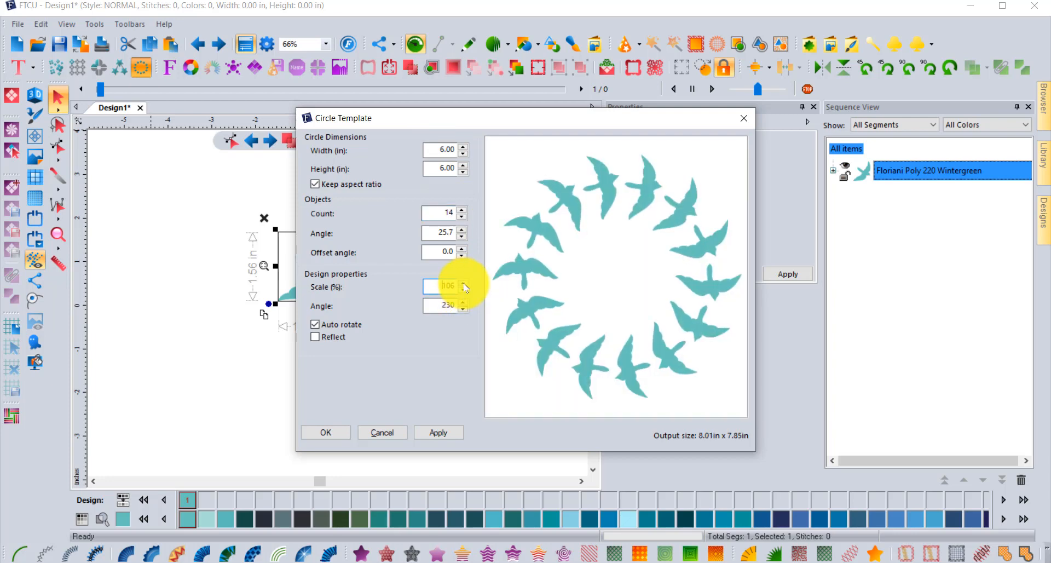
click(464, 284)
click(464, 284)
click(464, 283)
click(464, 284)
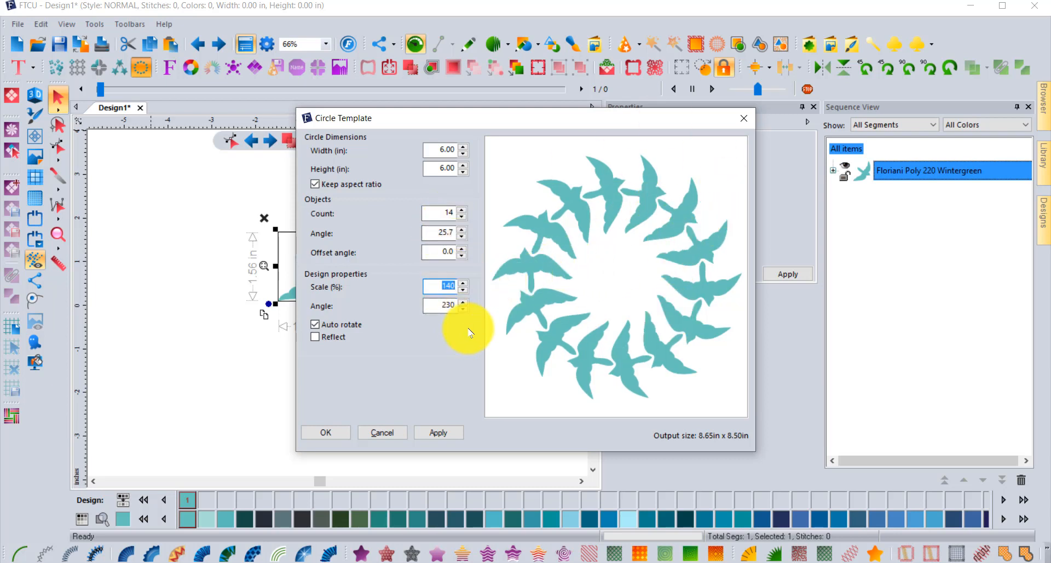
Set the angle between the circled birds to 30.7 and the offset angle to 235.
click(463, 229)
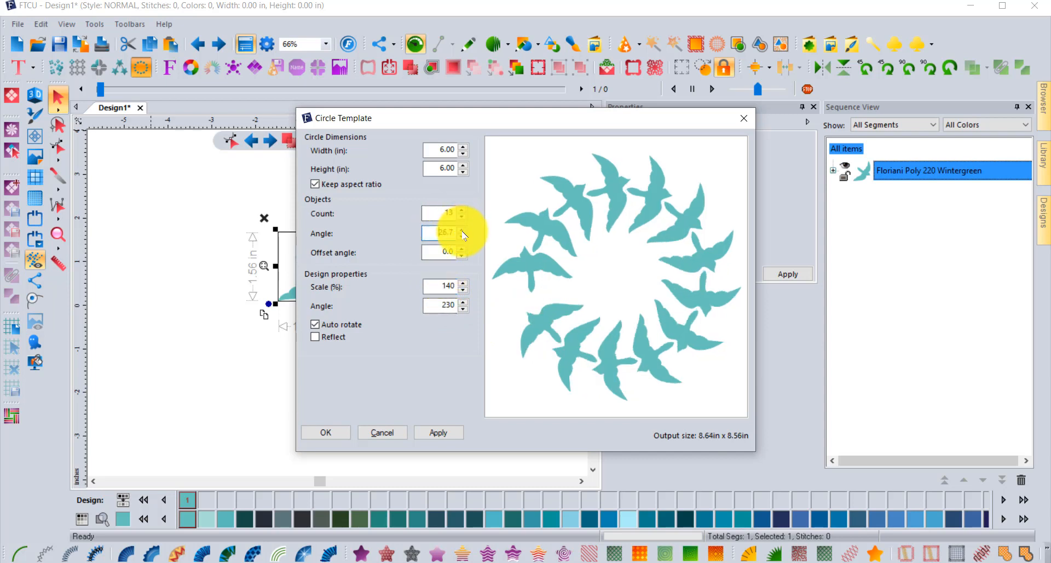
click(463, 230)
click(463, 230)
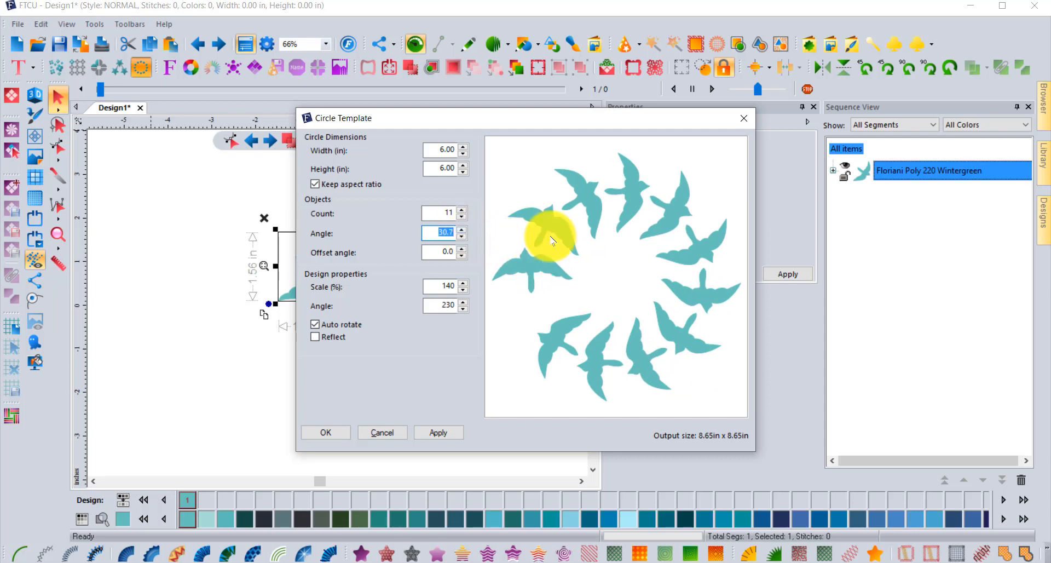
click(463, 249)
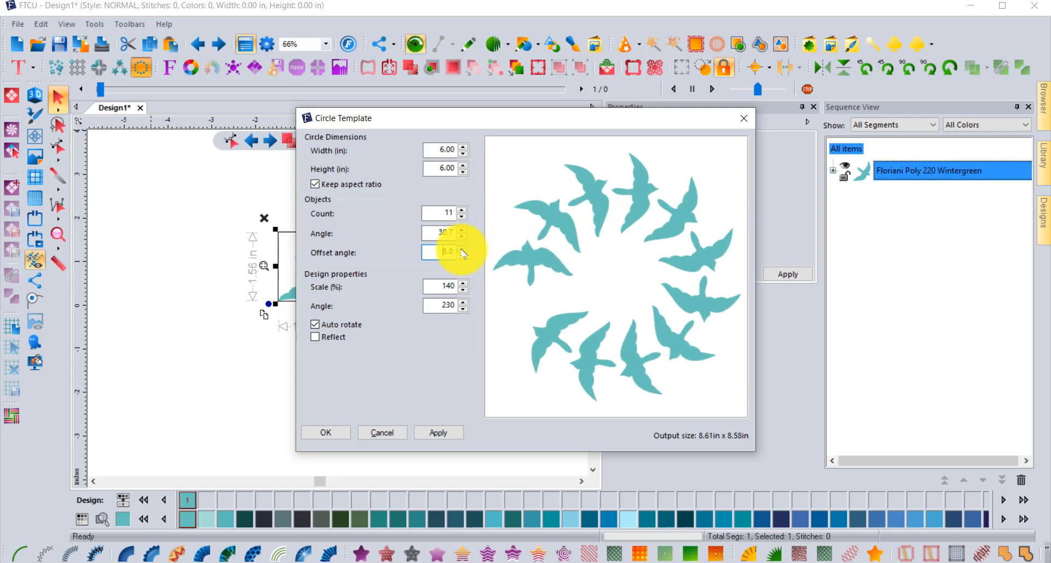
drag(464, 249, 464, 249)
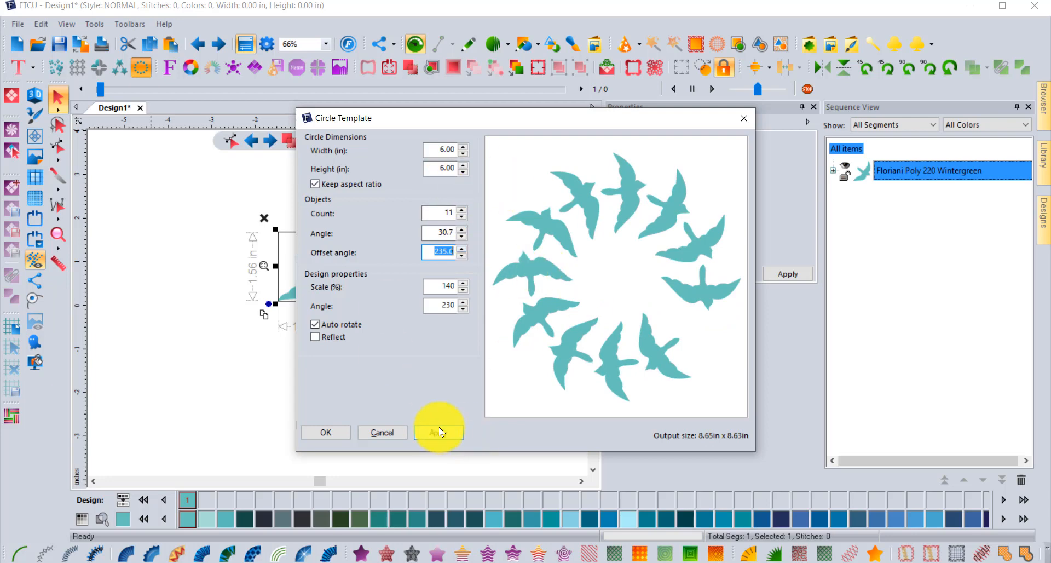
Place the circle of birds in the design, and undo the placement.
click(325, 433)
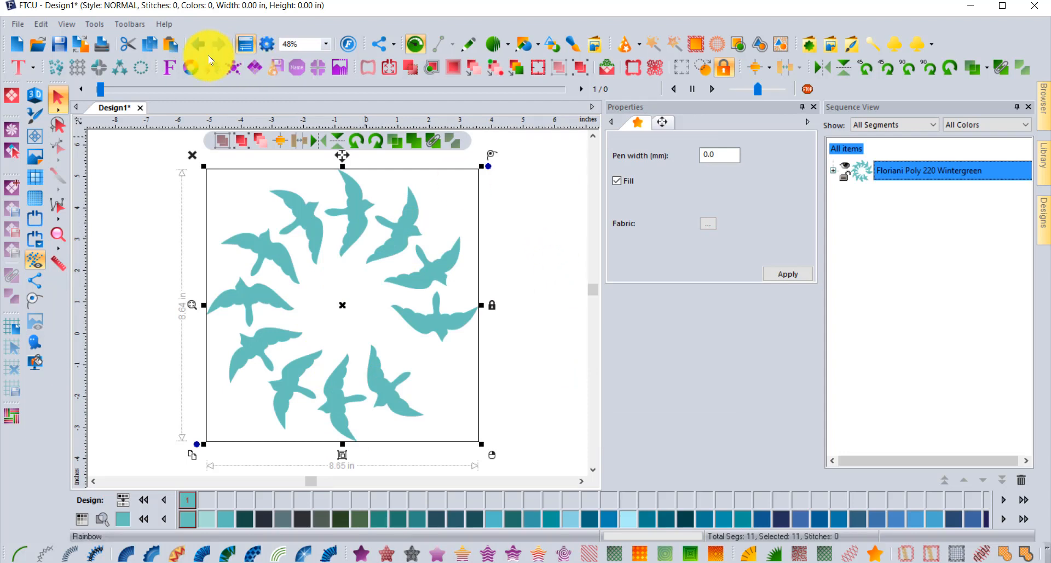
click(198, 44)
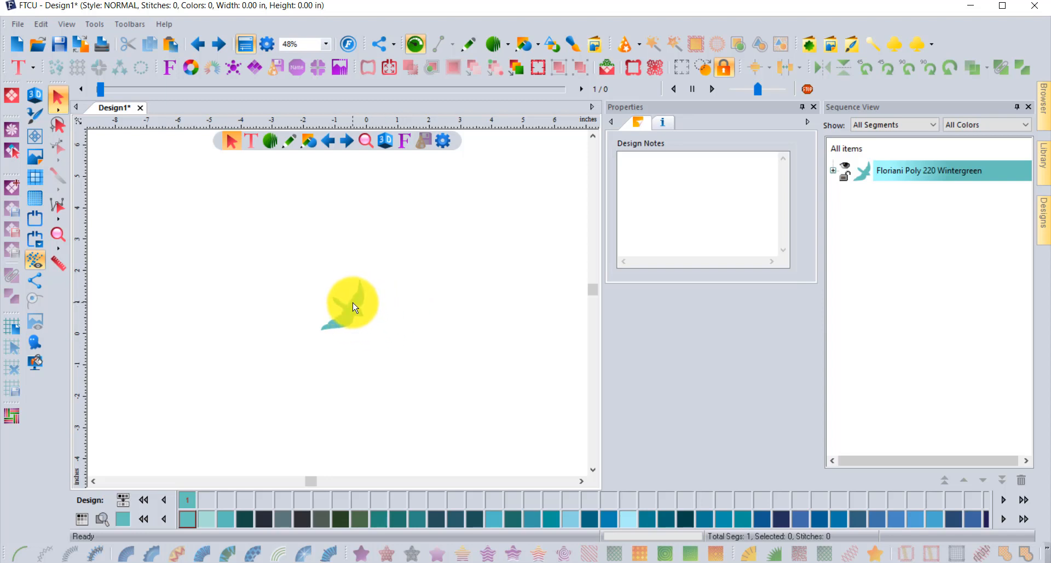
Duplicate the bird twice and place one copy on each side of the original in a loose row.
click(355, 307)
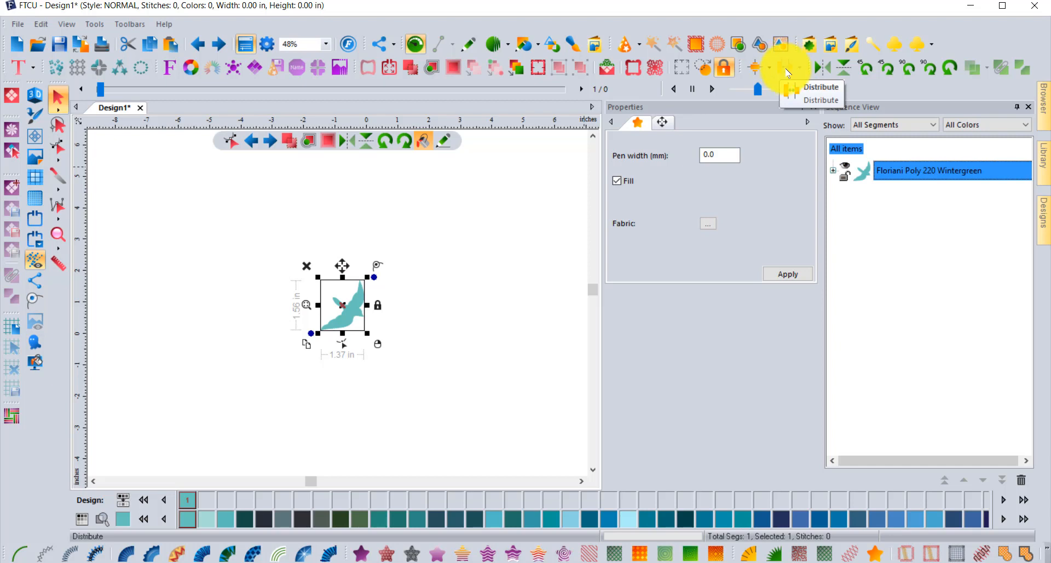
click(305, 344)
drag(341, 317, 427, 327)
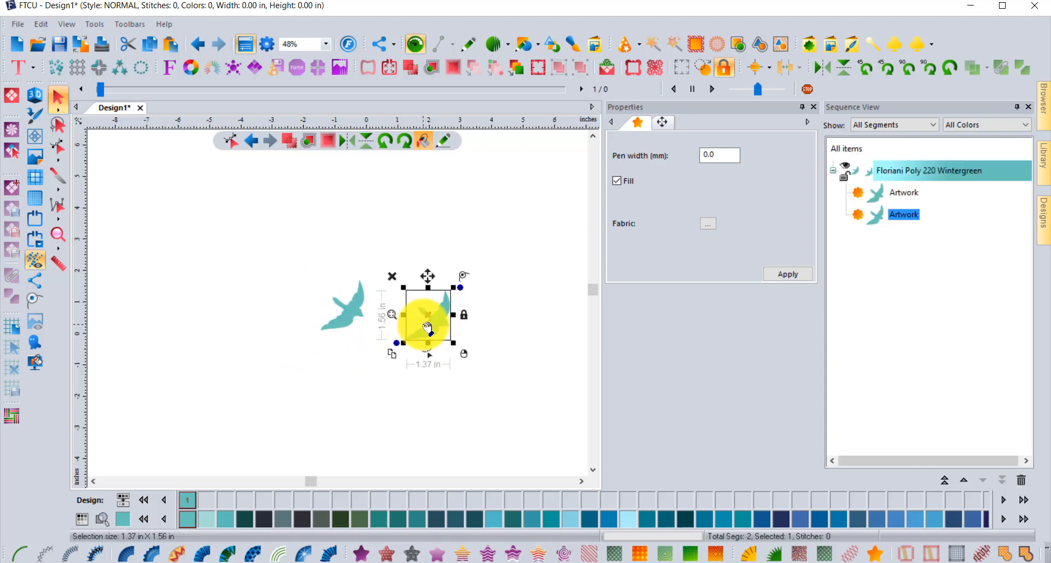
click(392, 354)
drag(430, 335, 263, 328)
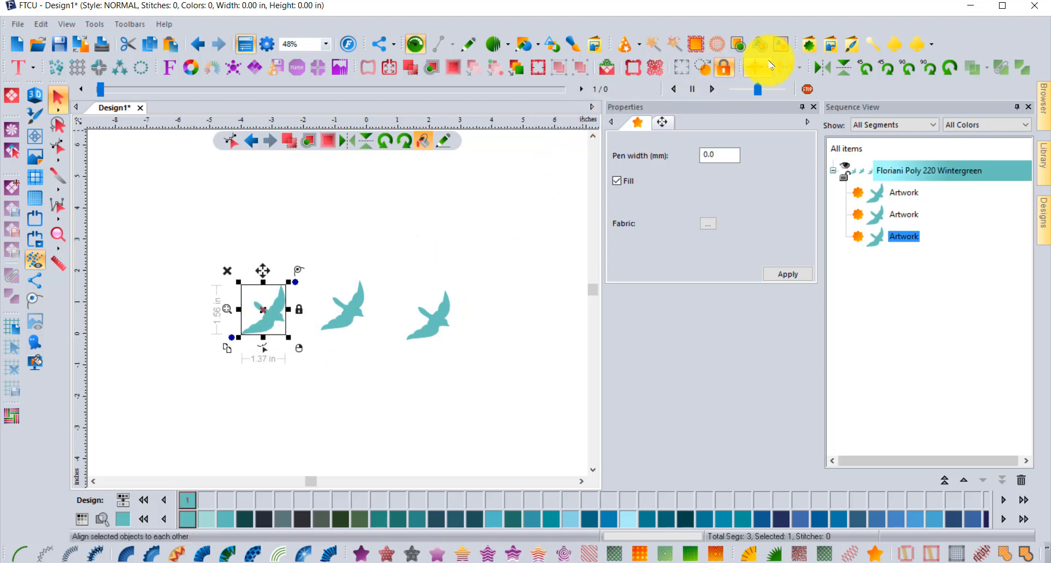
Select all three birds, align them on top of one another at their common center, and undo the alignment.
click(769, 65)
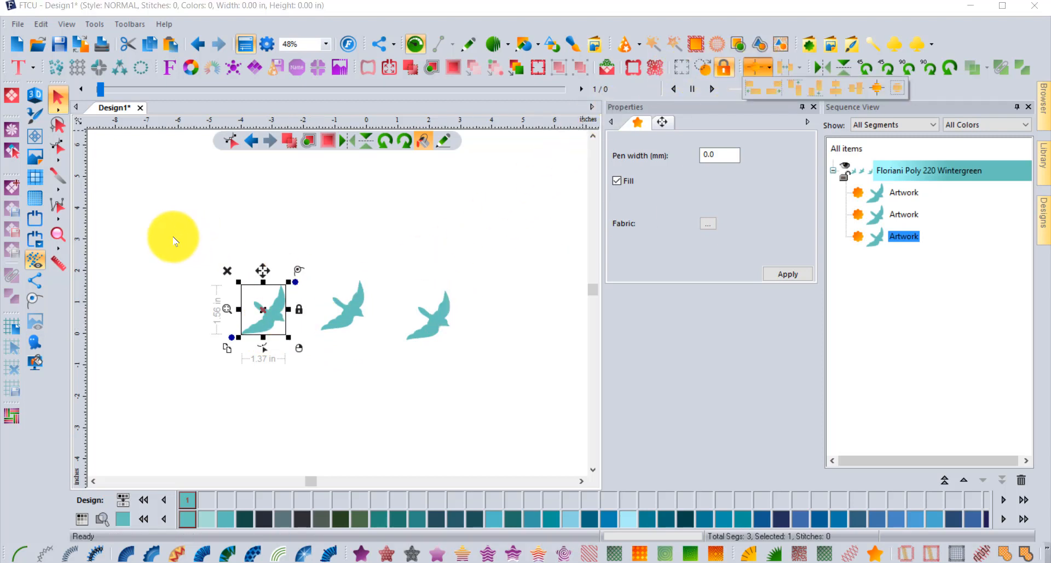
drag(156, 254, 499, 359)
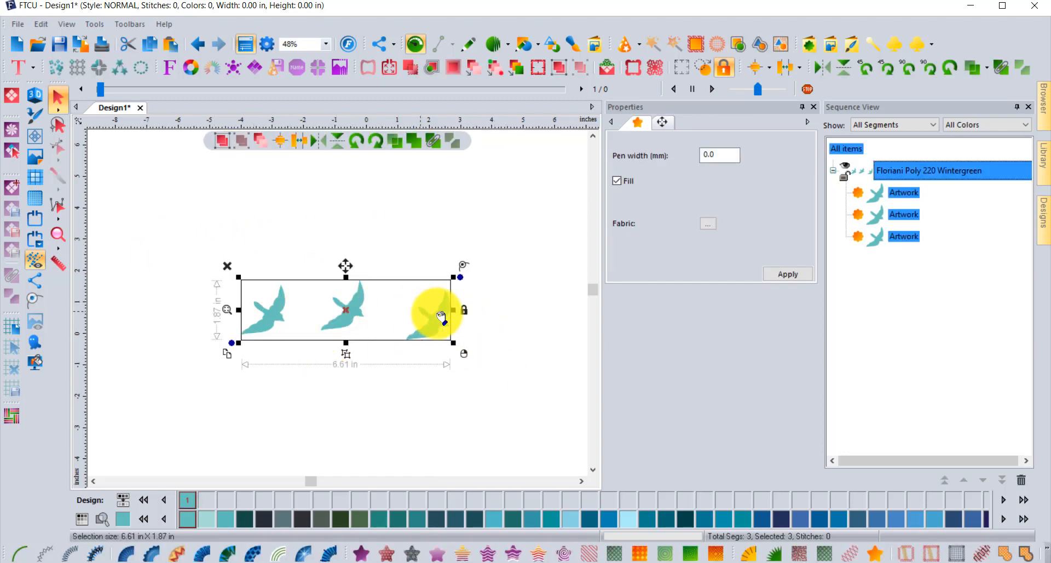
click(772, 69)
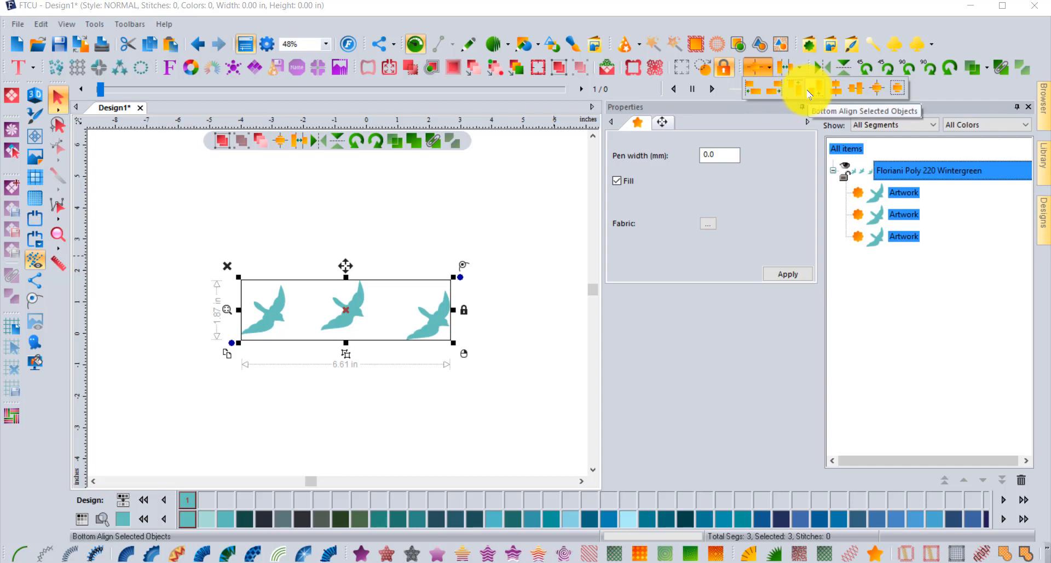
click(899, 89)
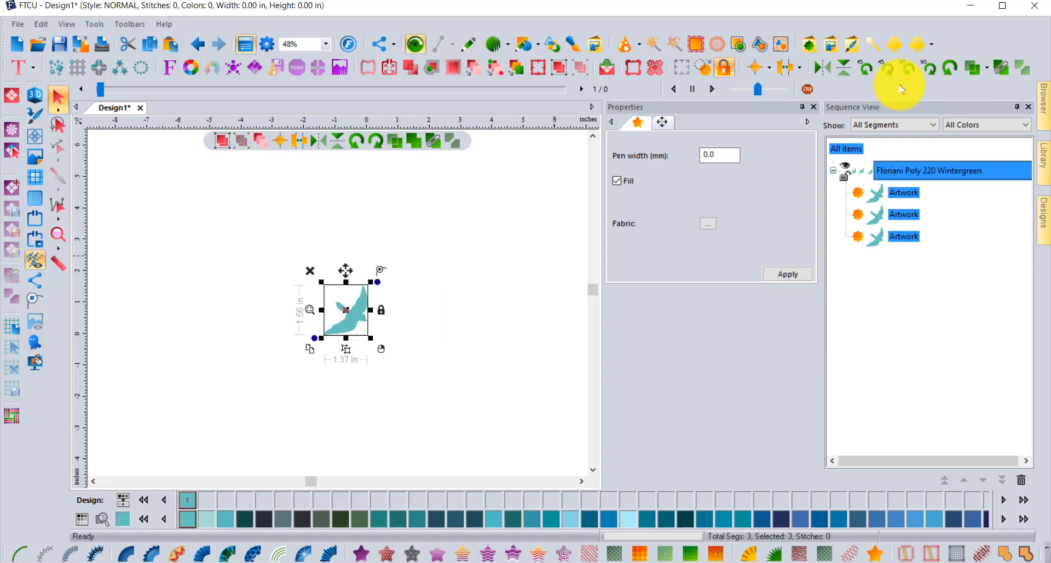
click(199, 47)
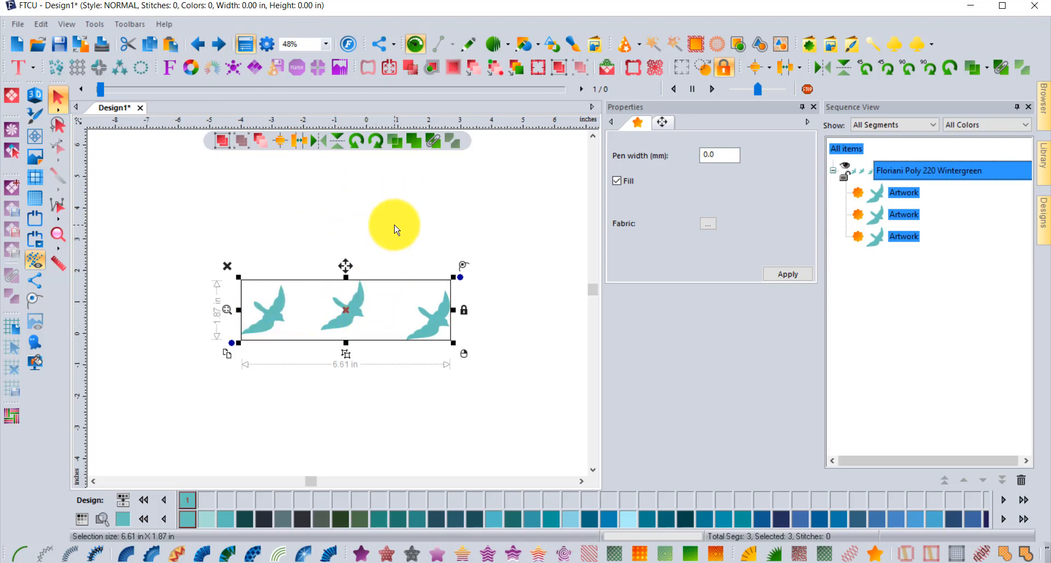
Stagger the birds vertically by moving the middle one up and the rightmost one down.
click(399, 222)
drag(206, 265, 499, 378)
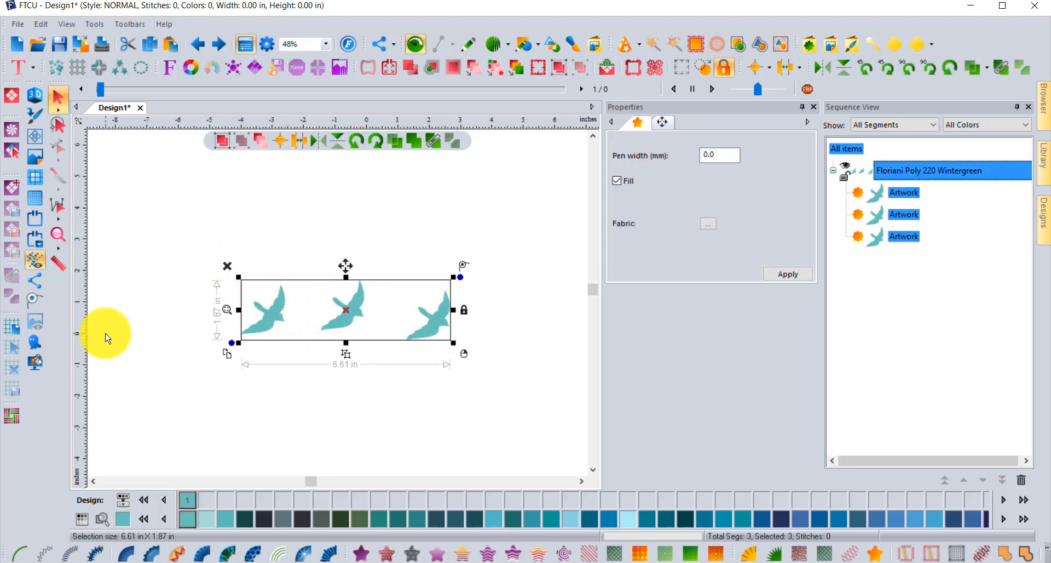
click(383, 265)
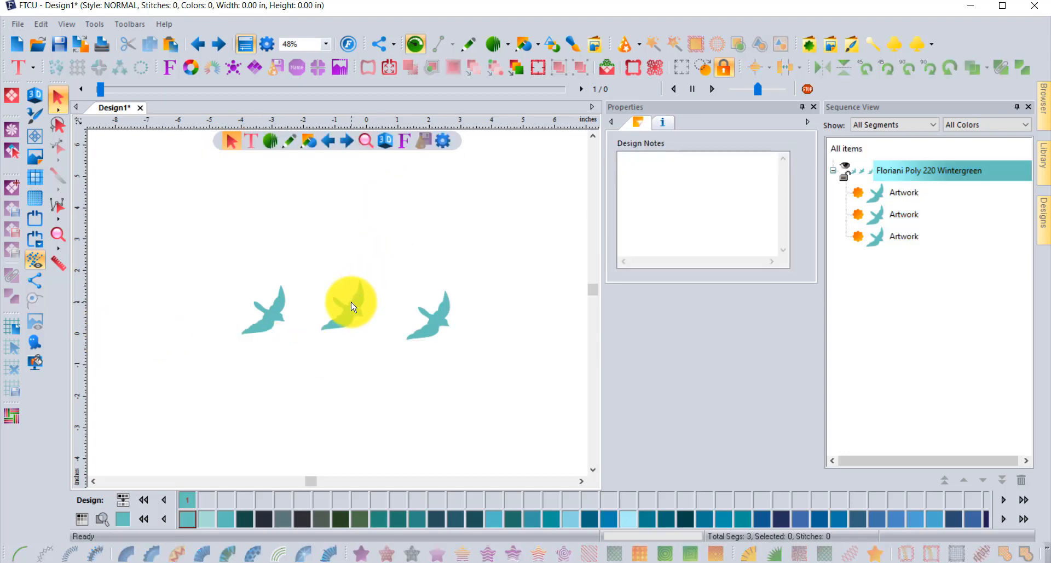
drag(355, 303, 350, 258)
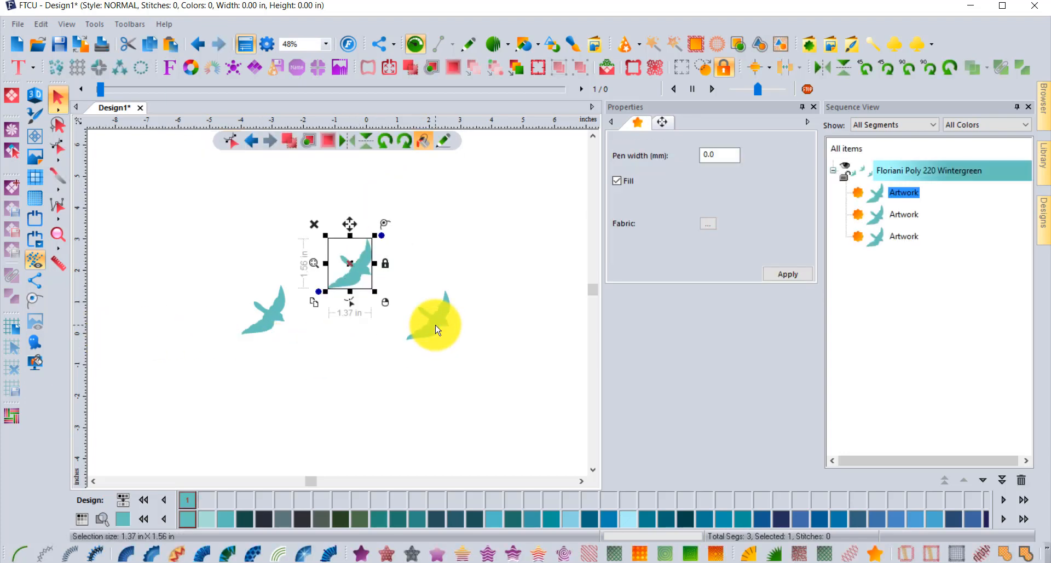
drag(429, 324, 436, 360)
Select all three staggered birds and align them by their left edges.
drag(183, 212, 520, 439)
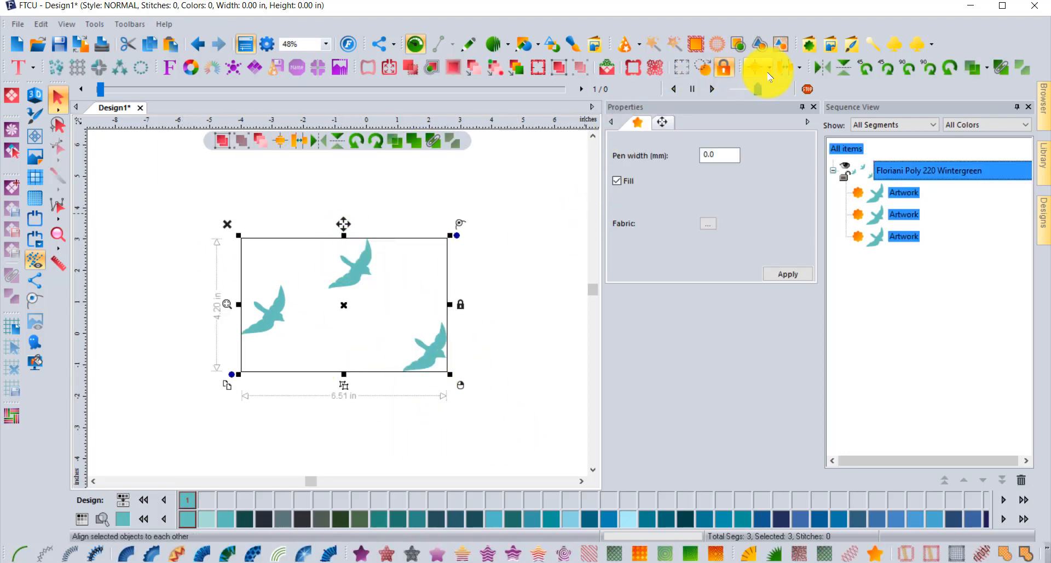
click(769, 67)
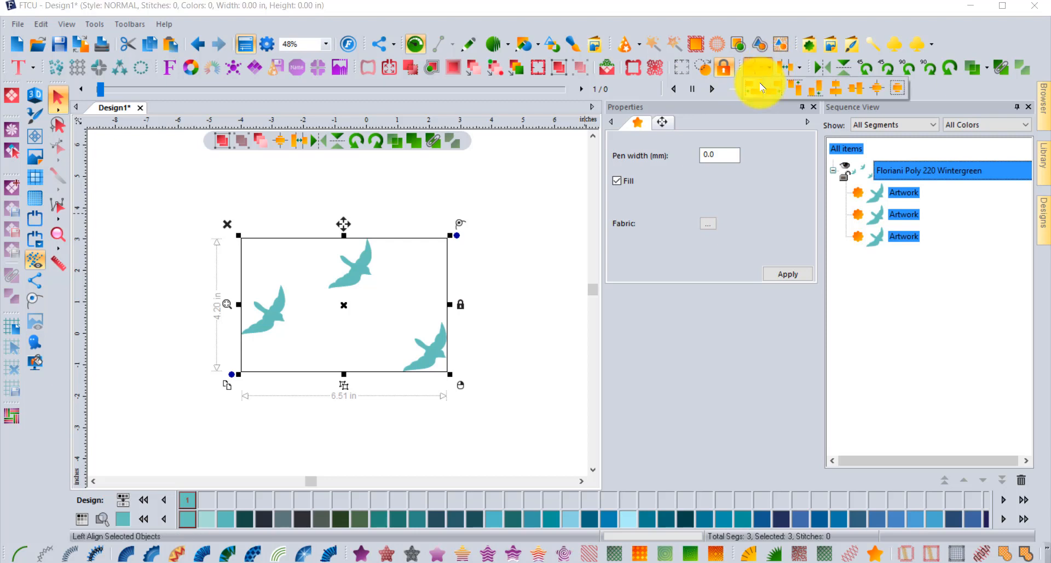
click(760, 87)
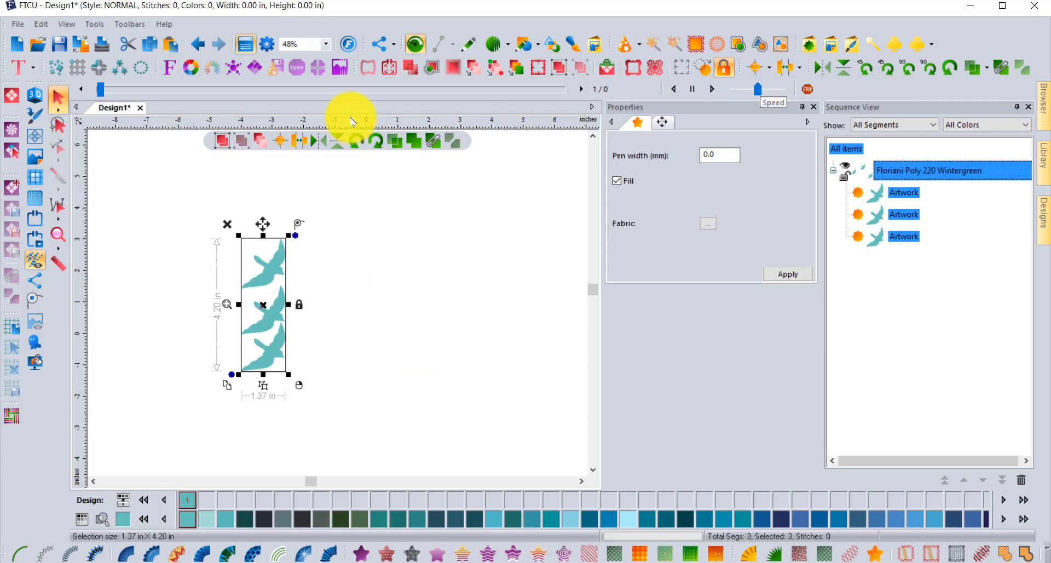
Undo the left alignment, align the three staggered birds by their top edges, and undo that alignment as well.
click(200, 44)
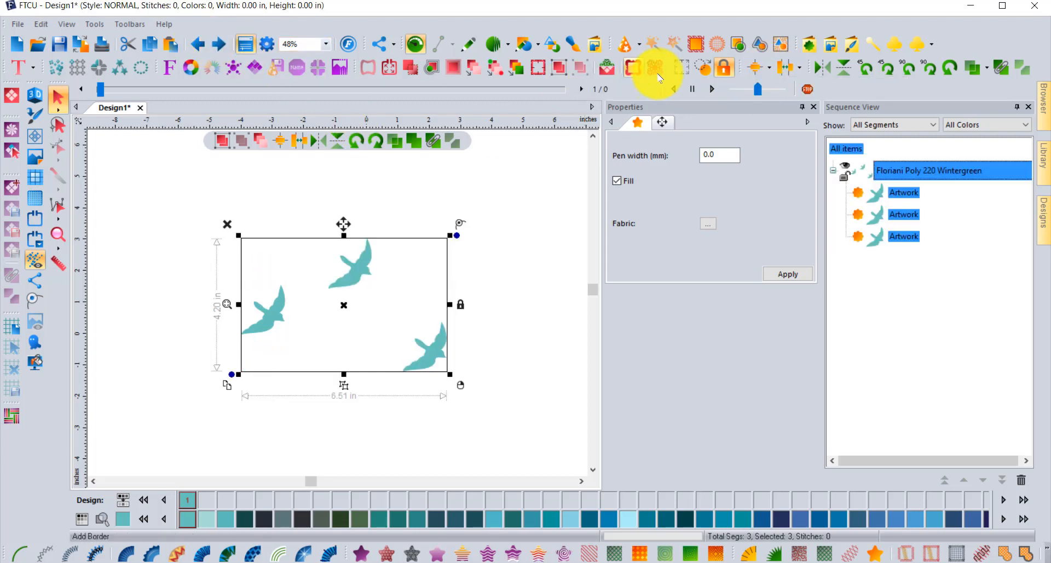
click(769, 67)
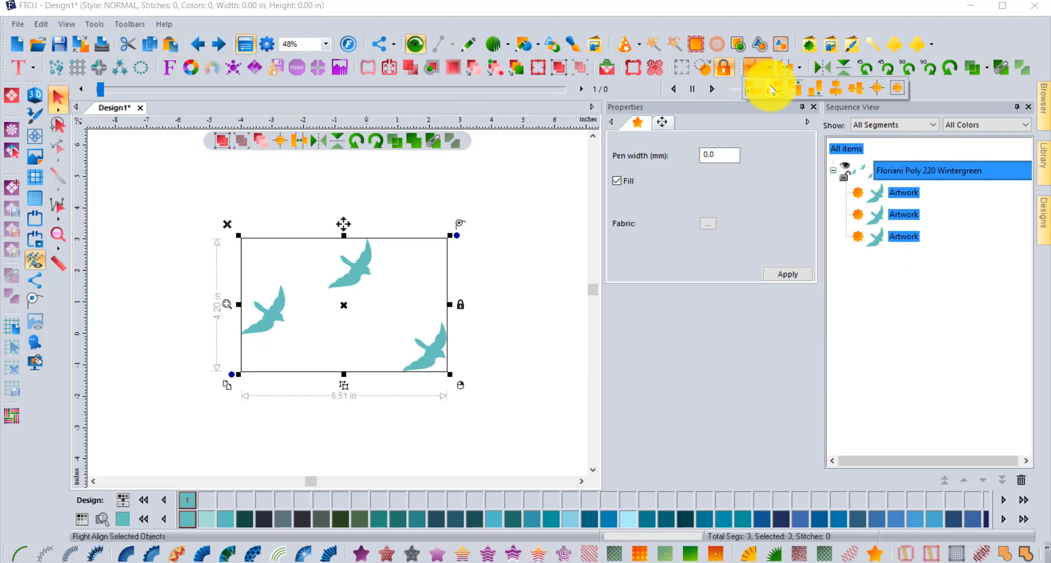
click(792, 93)
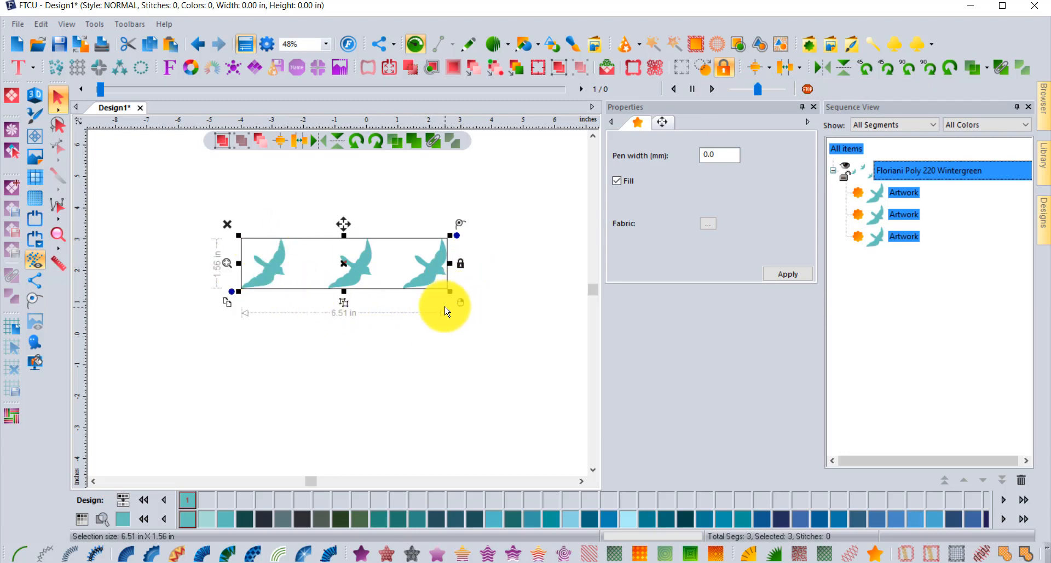
click(198, 43)
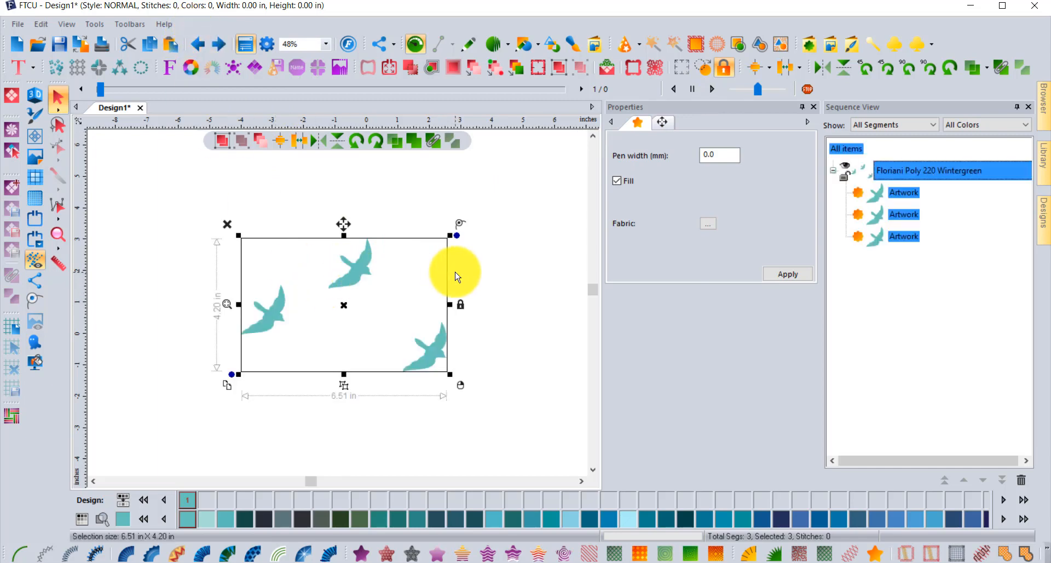
Enlarge the middle bird proportionally to about 1.90 in wide by 2.17 in high.
click(456, 276)
click(353, 273)
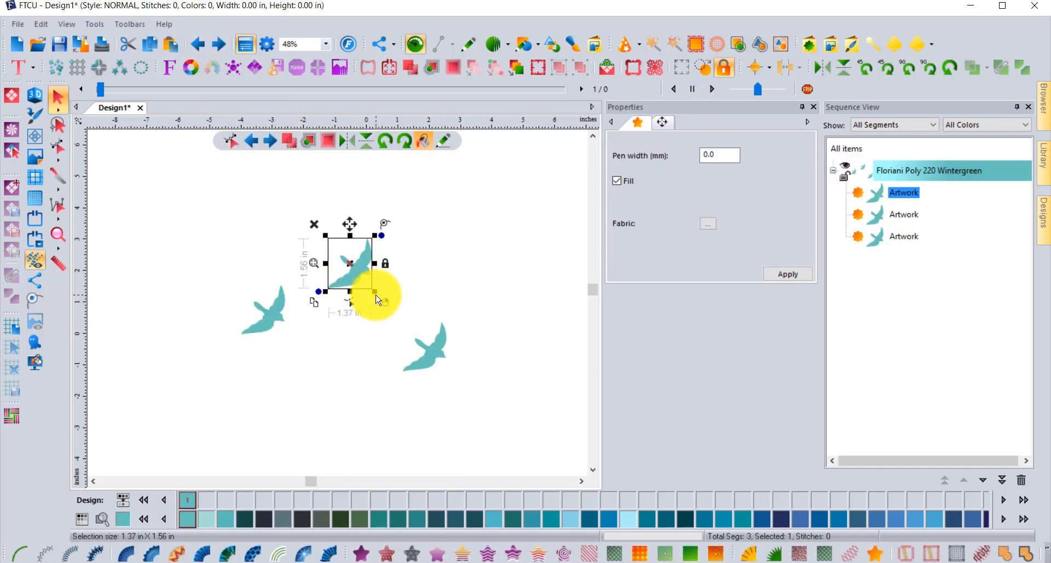
drag(372, 292, 392, 310)
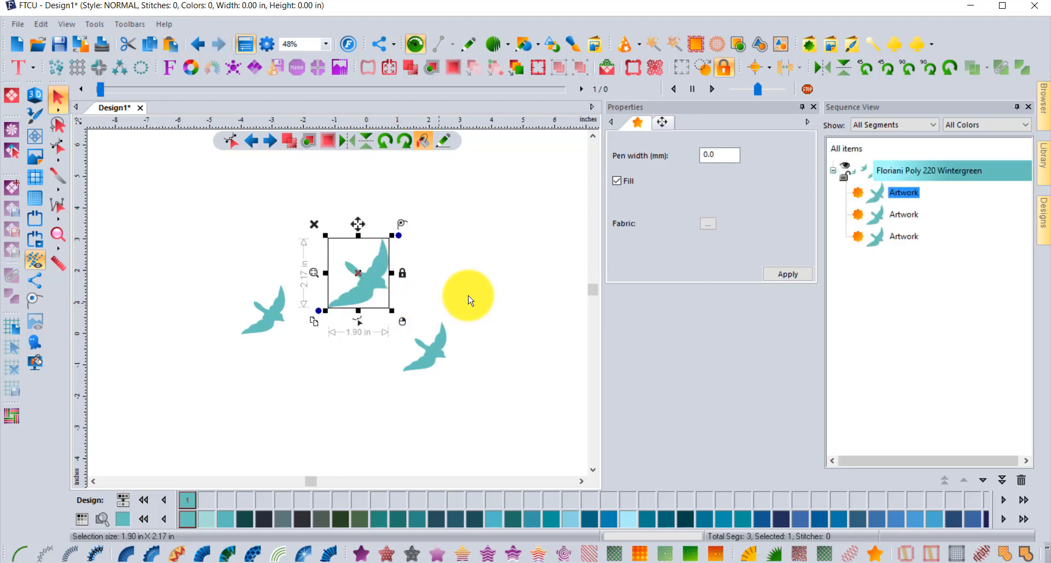
Select all three birds and align them by their top edges, followed by their bottom edges.
drag(183, 187, 543, 415)
click(761, 69)
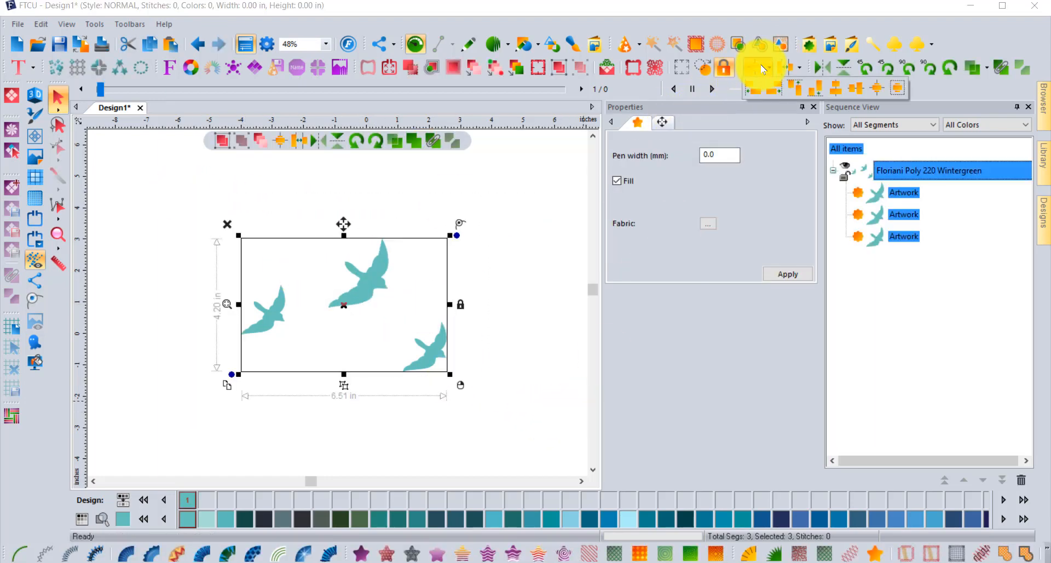
click(797, 90)
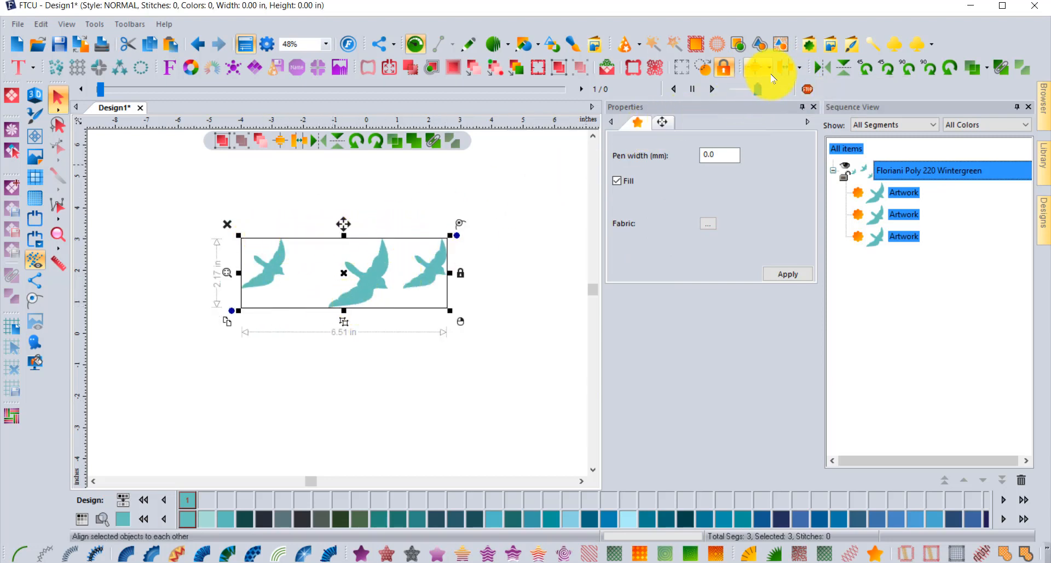
click(768, 70)
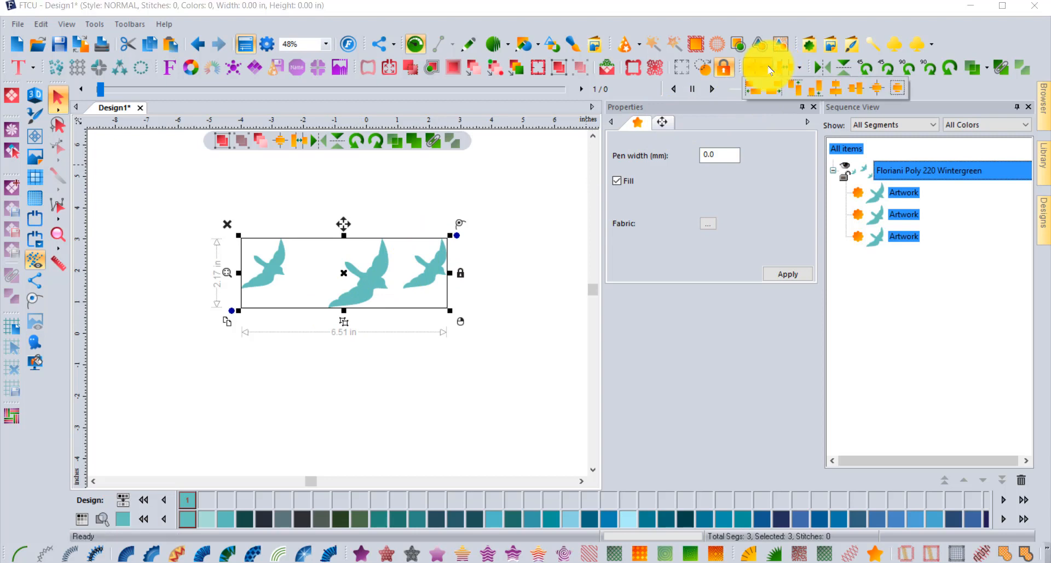
click(814, 92)
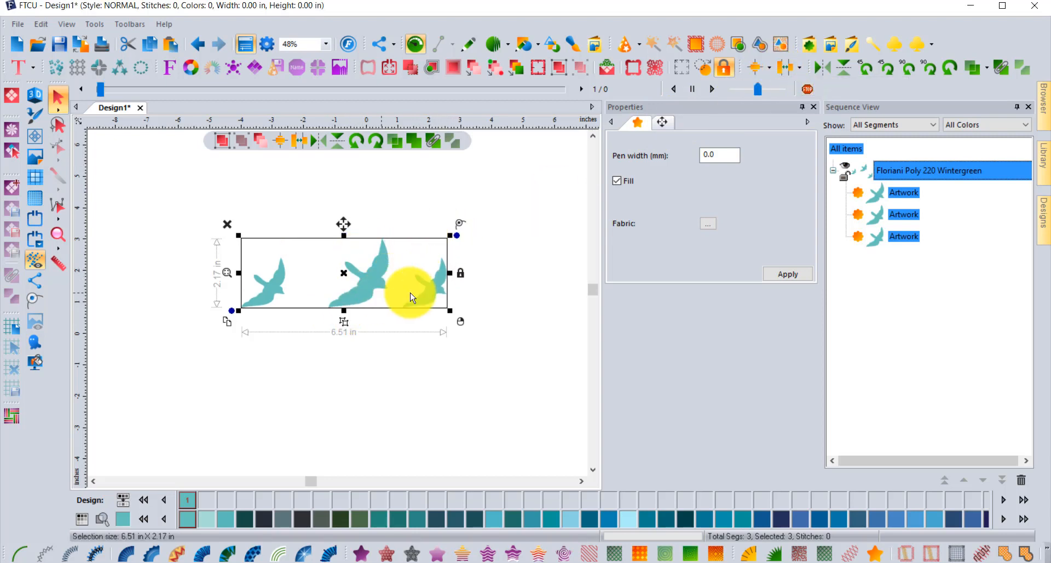
Align the three birds on a common horizontal centerline and center the whole row in the workspace.
click(769, 73)
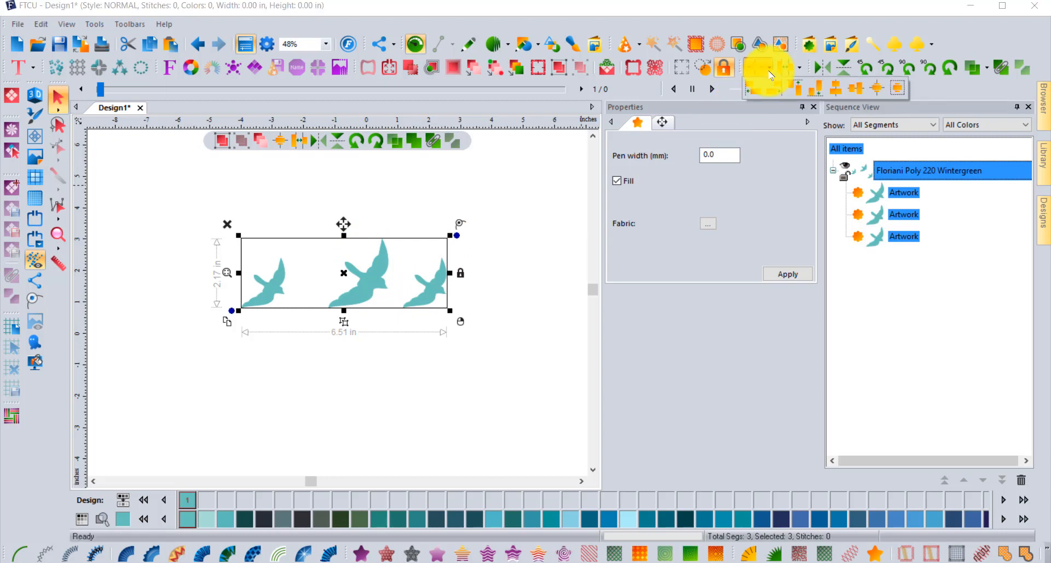
click(859, 91)
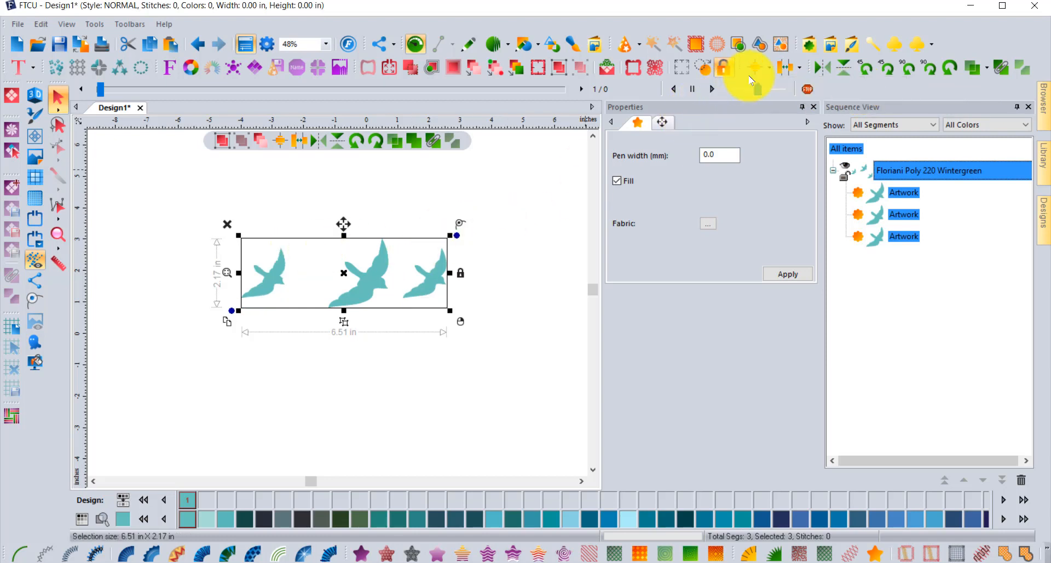
click(765, 71)
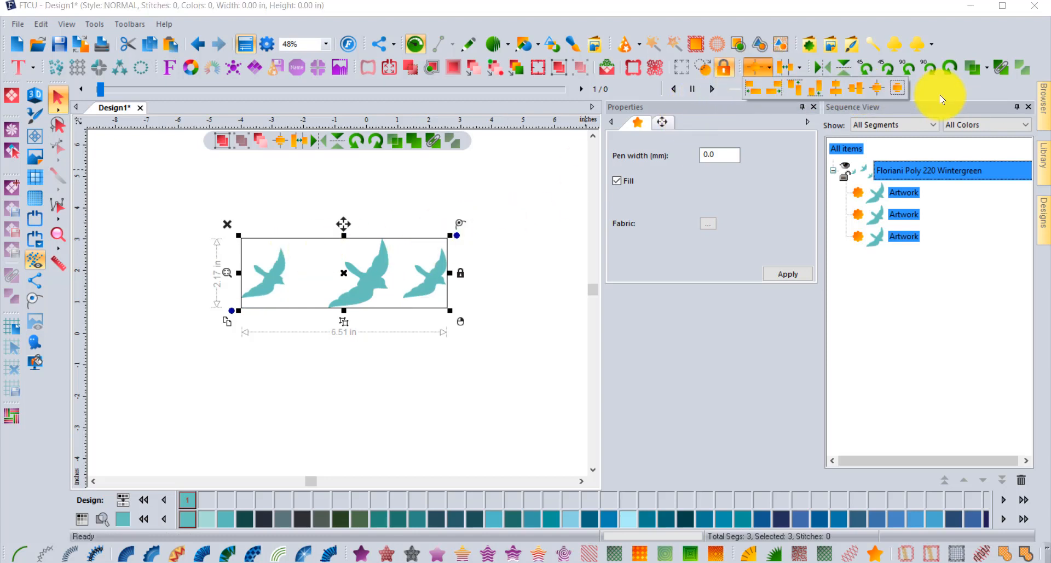
click(877, 88)
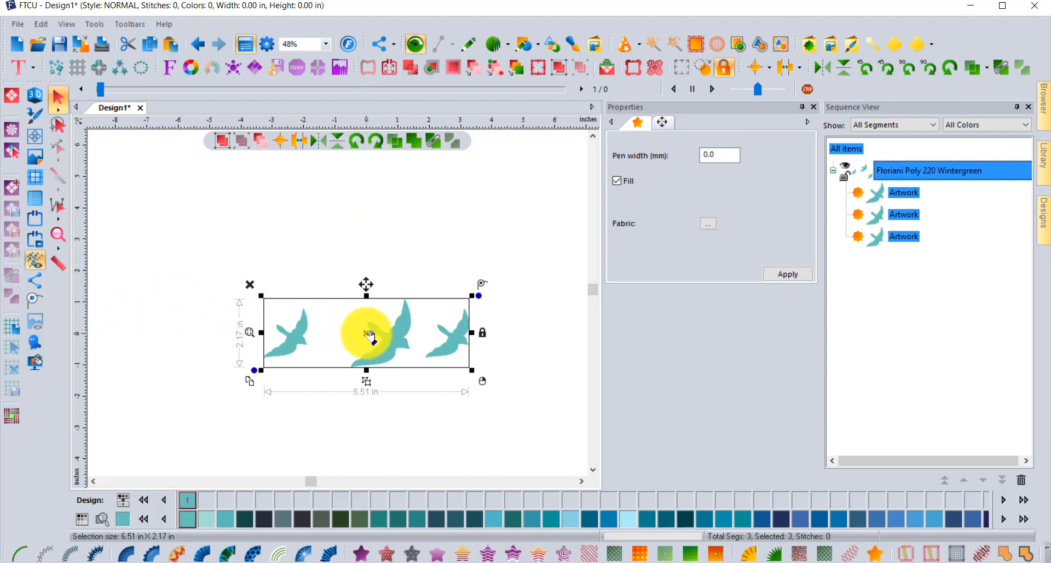
Check the birds against the hoop, hide the hoop, and move the row up and to the right, off center.
click(35, 217)
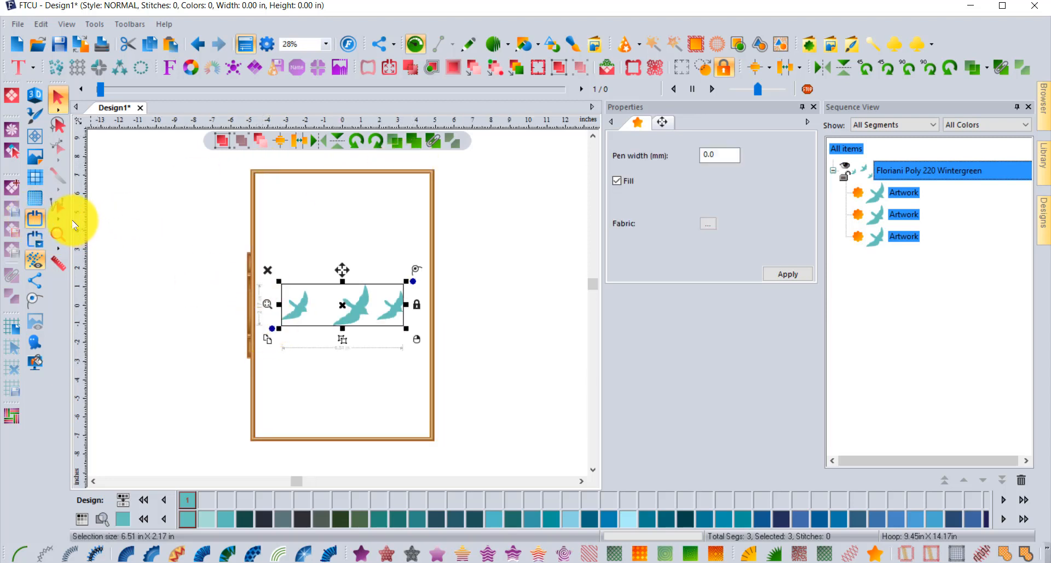
click(35, 218)
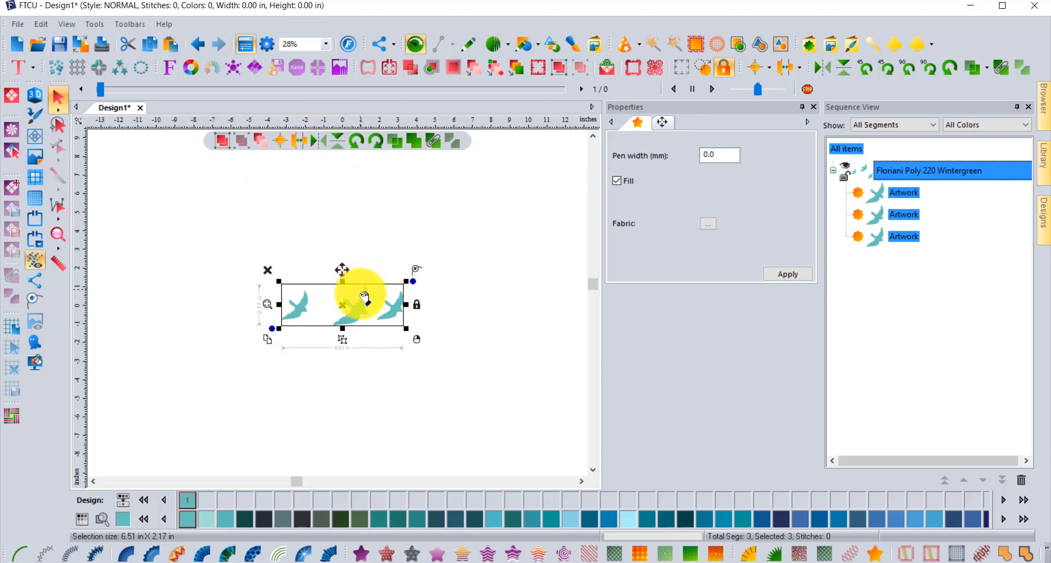
drag(359, 309, 413, 241)
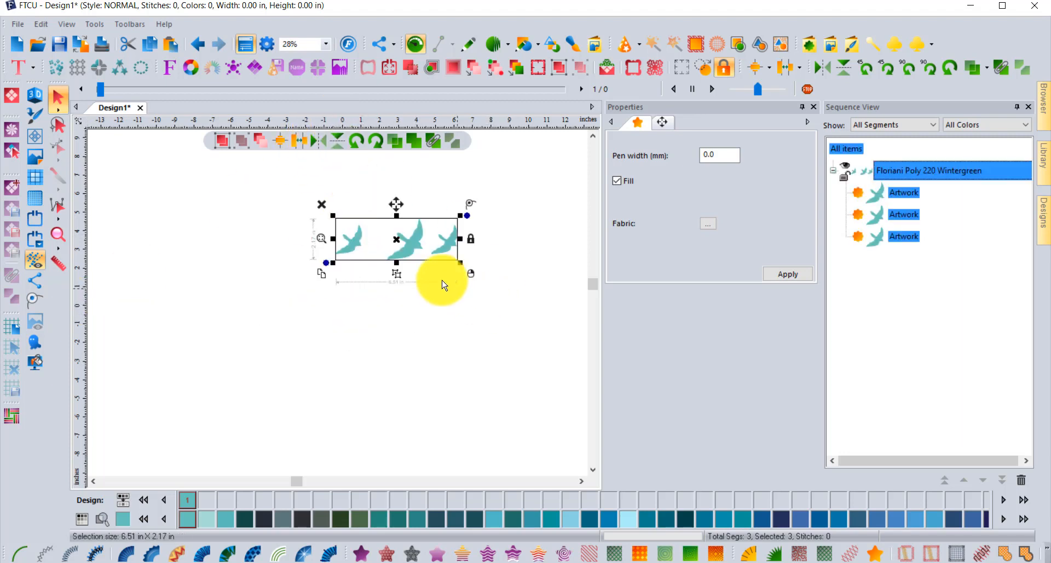
Show the hoop and center the row of three birds inside it.
click(34, 218)
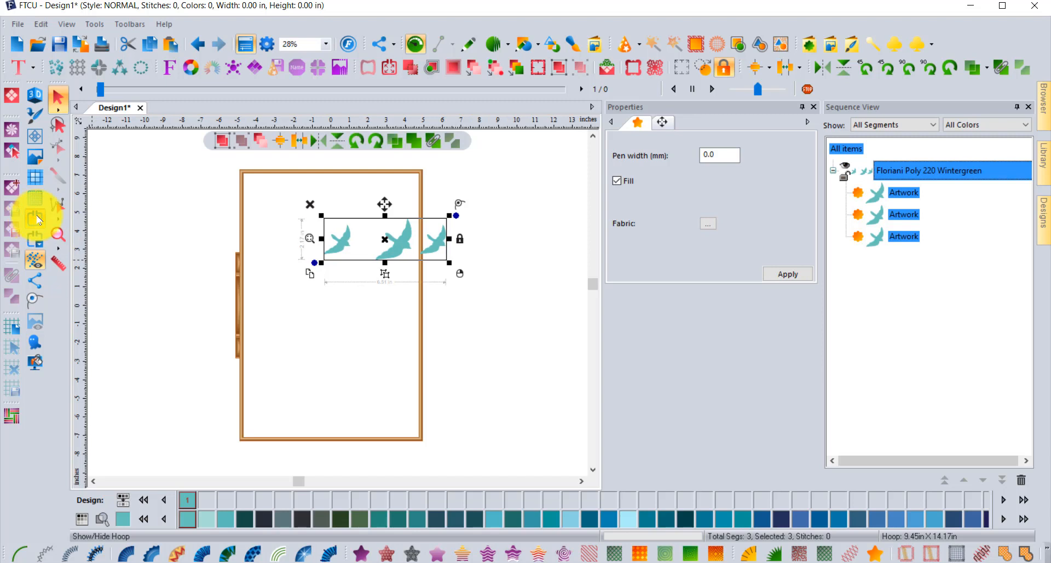
click(765, 72)
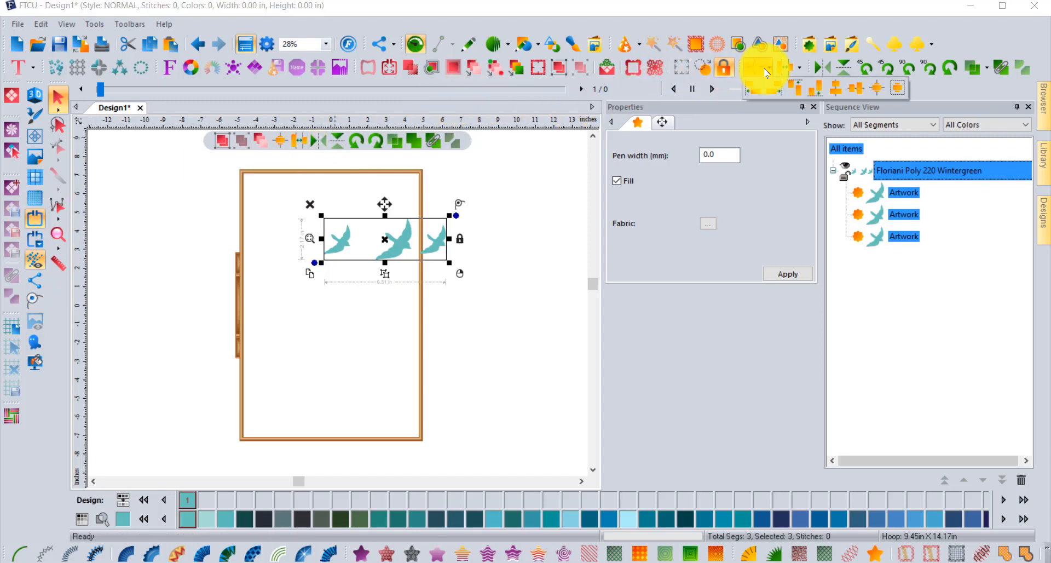
click(877, 88)
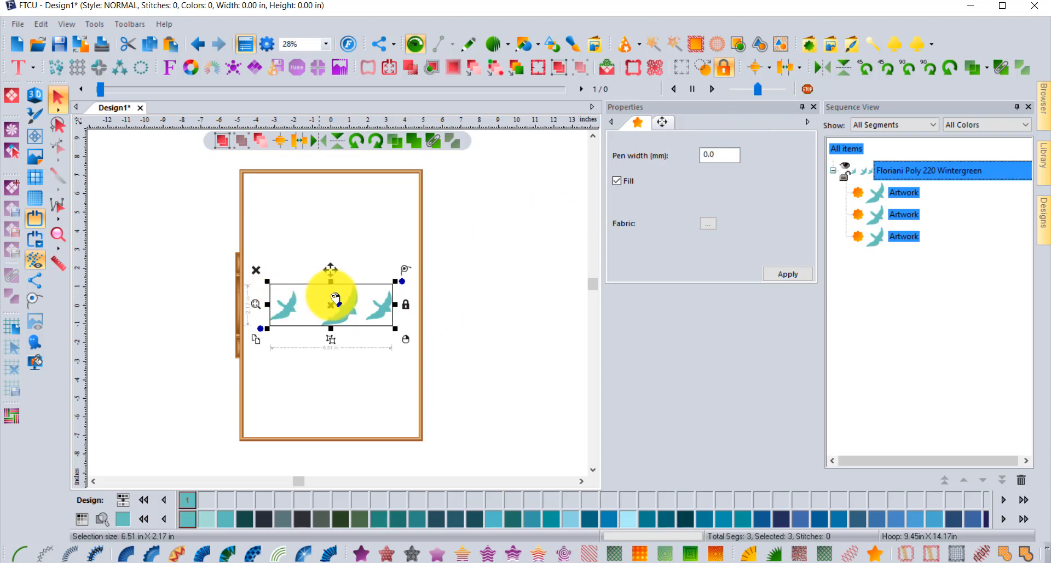
Distribute the three birds horizontally with even spacing from their left edges, and again from their centers.
click(802, 70)
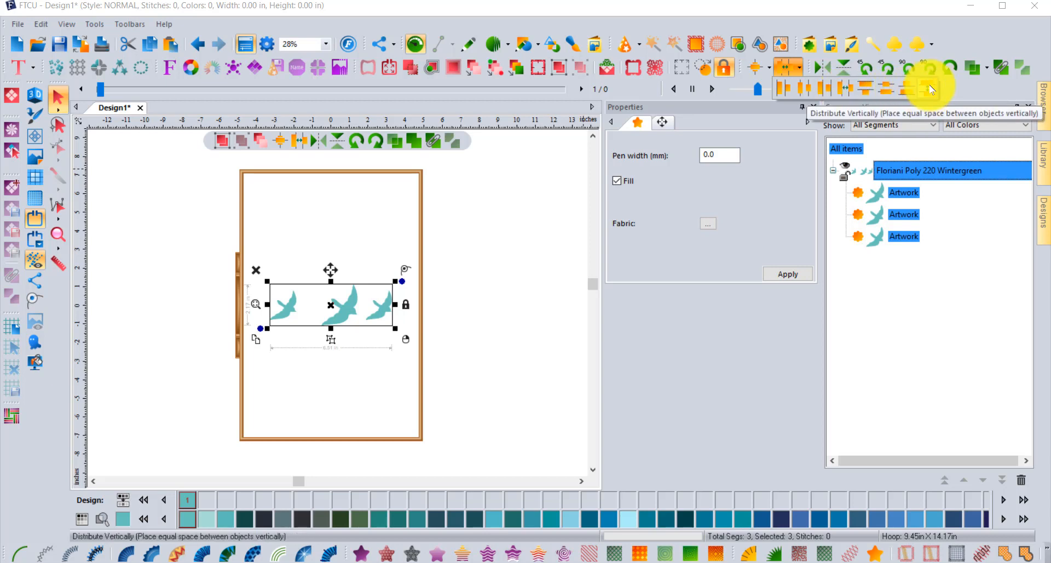
click(783, 90)
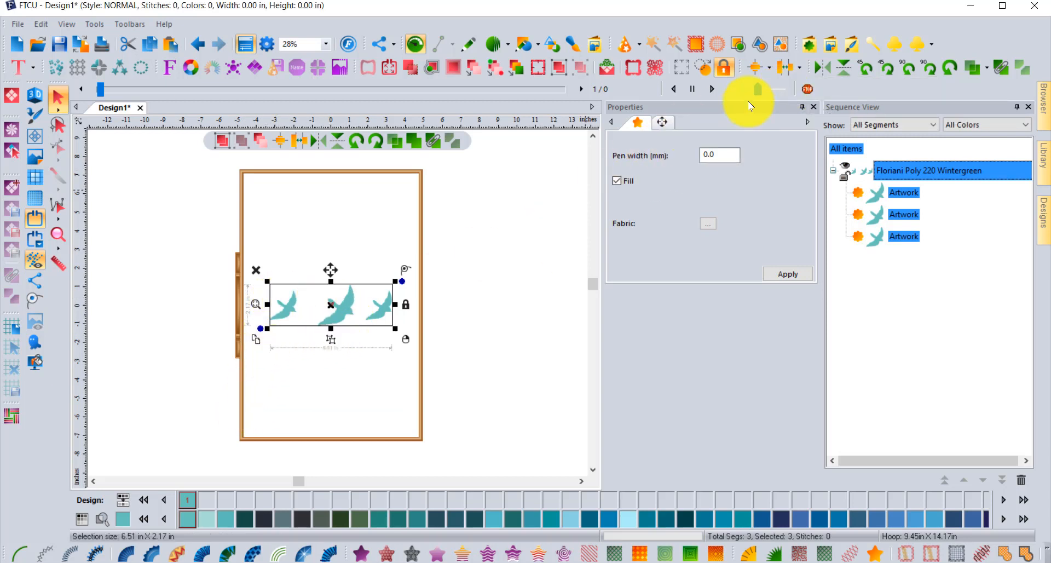
click(786, 69)
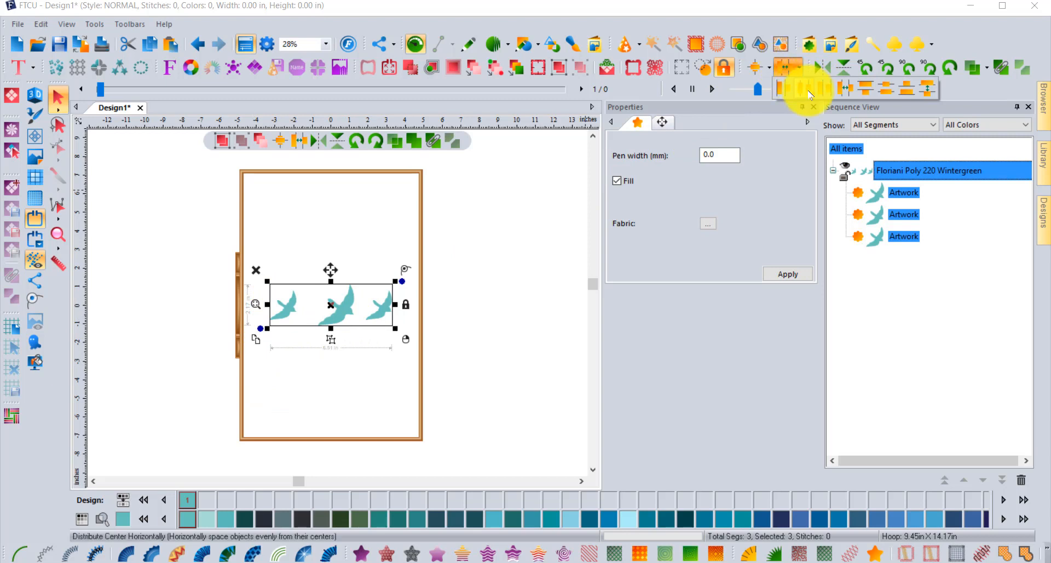
click(804, 87)
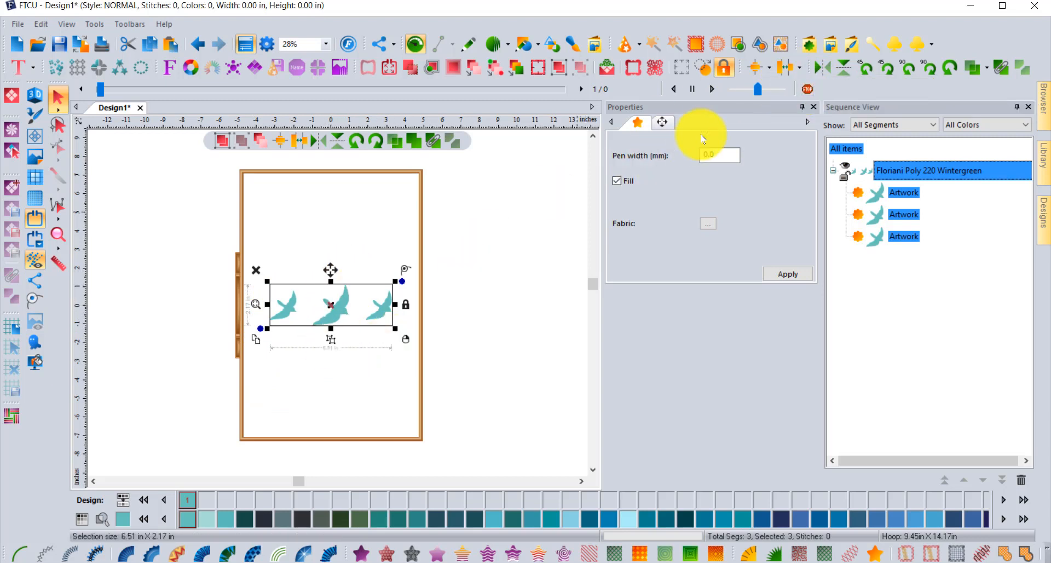
Distribute the birds horizontally from their right edges, and again with equal space between them.
click(789, 66)
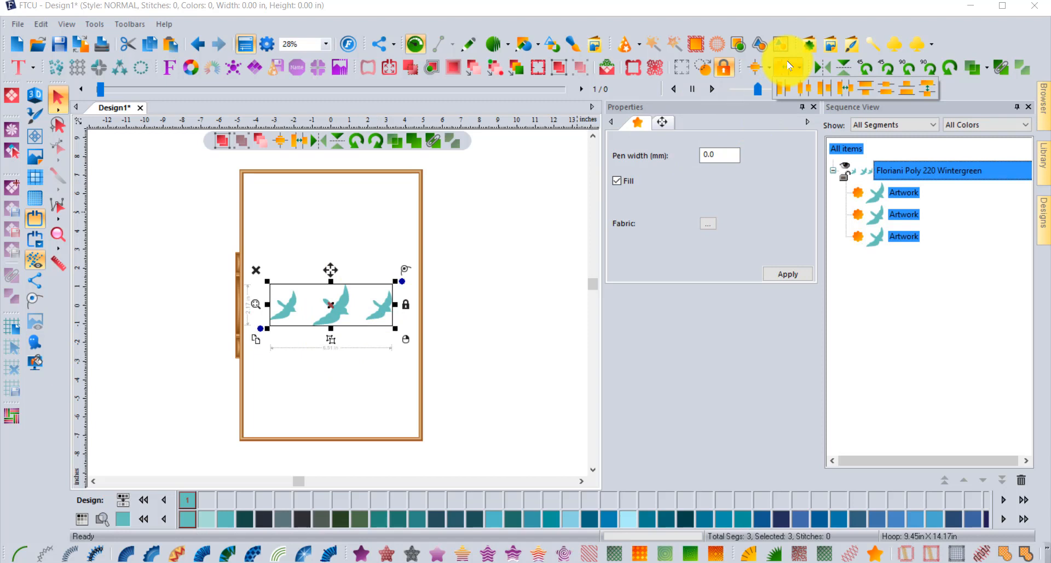
click(828, 92)
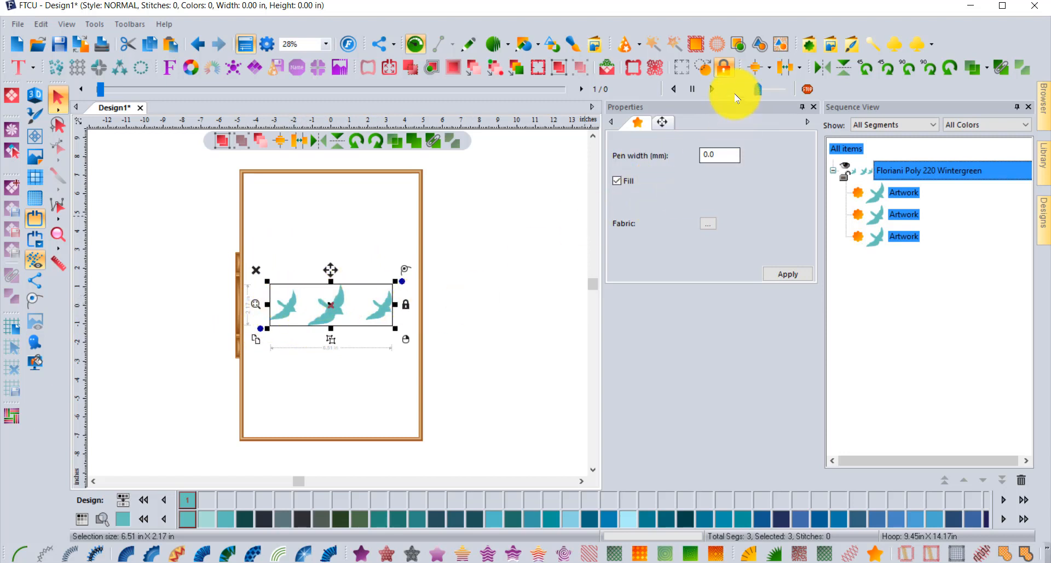
click(798, 66)
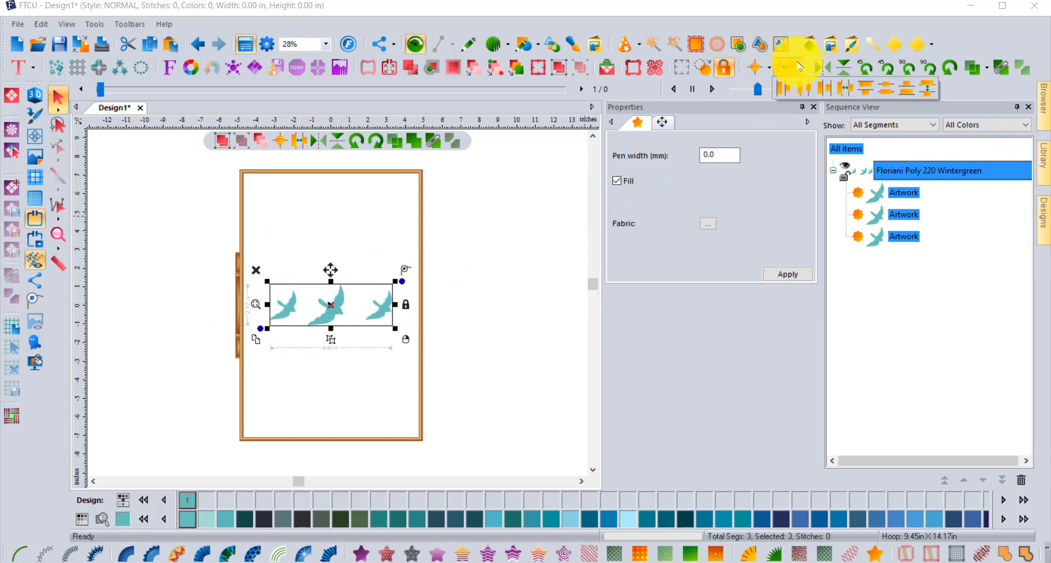
click(846, 92)
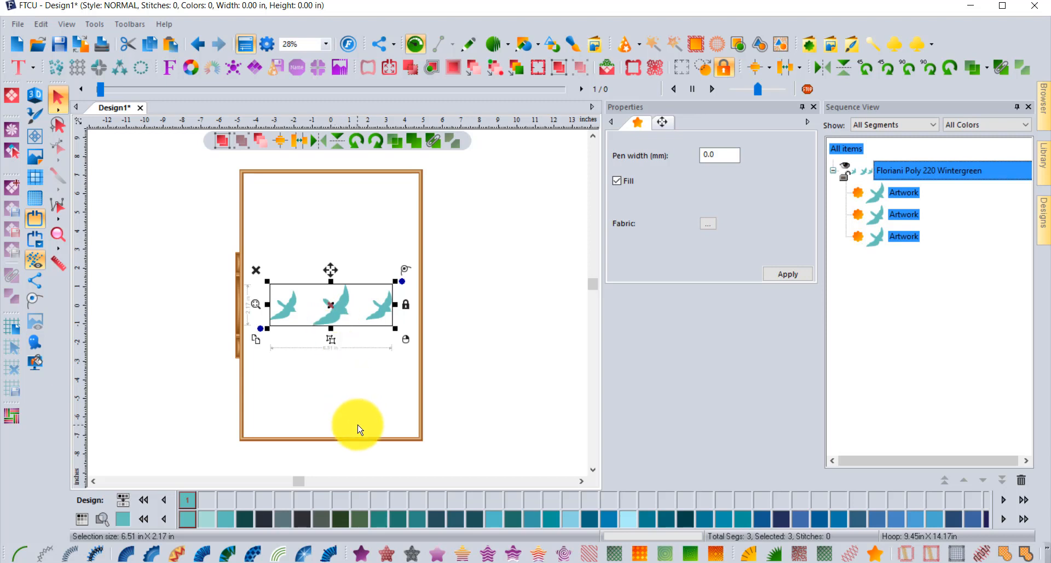
Scatter the three birds individually in the upper half of the hoop at uneven heights and spacing, and deselect them.
click(346, 388)
drag(331, 305, 312, 258)
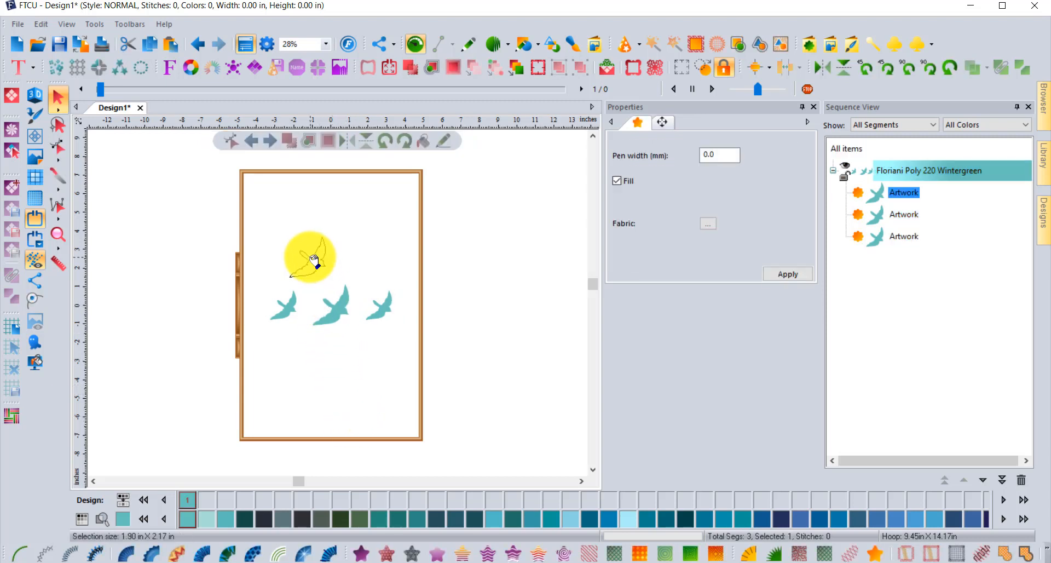
drag(375, 312, 378, 276)
drag(289, 320, 274, 263)
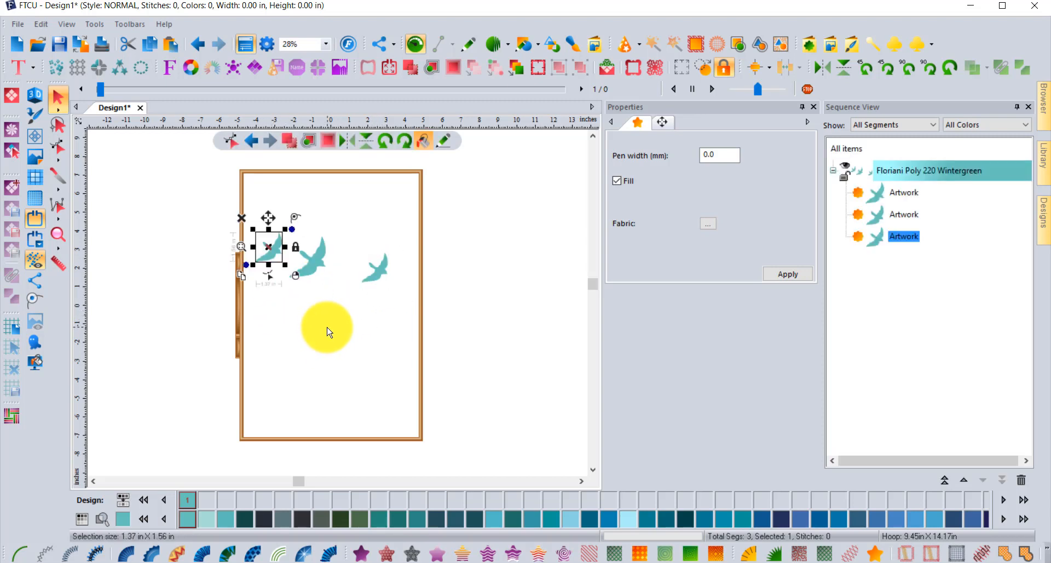
click(329, 331)
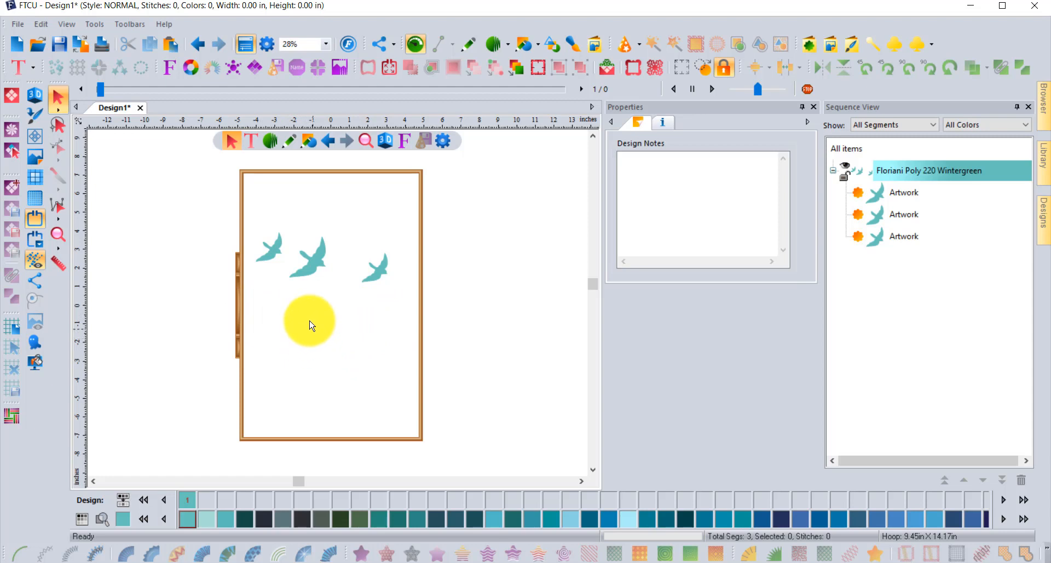
Select all three scattered birds and align them by their bottom edges.
drag(240, 219, 417, 298)
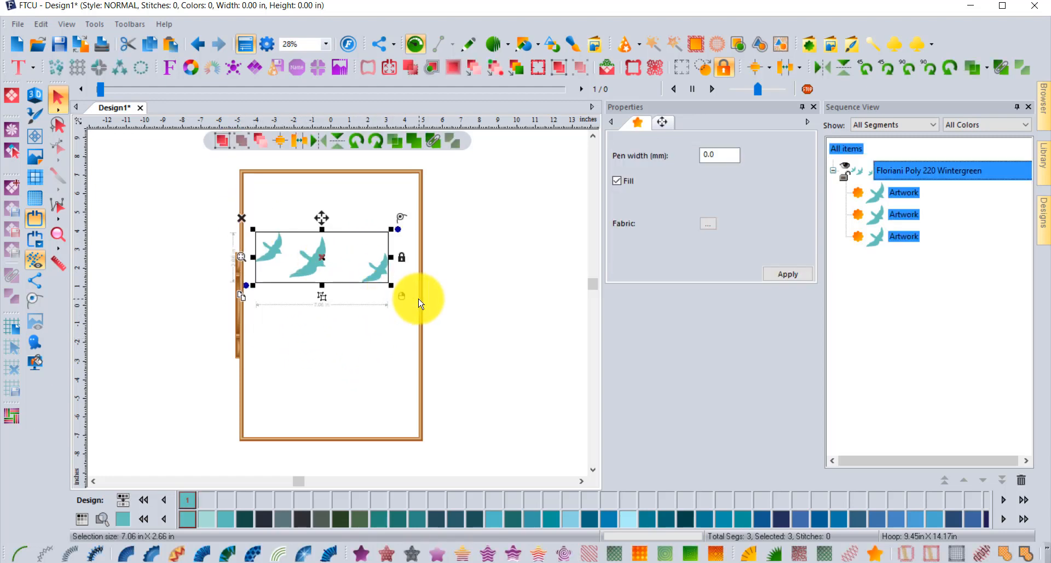
click(764, 69)
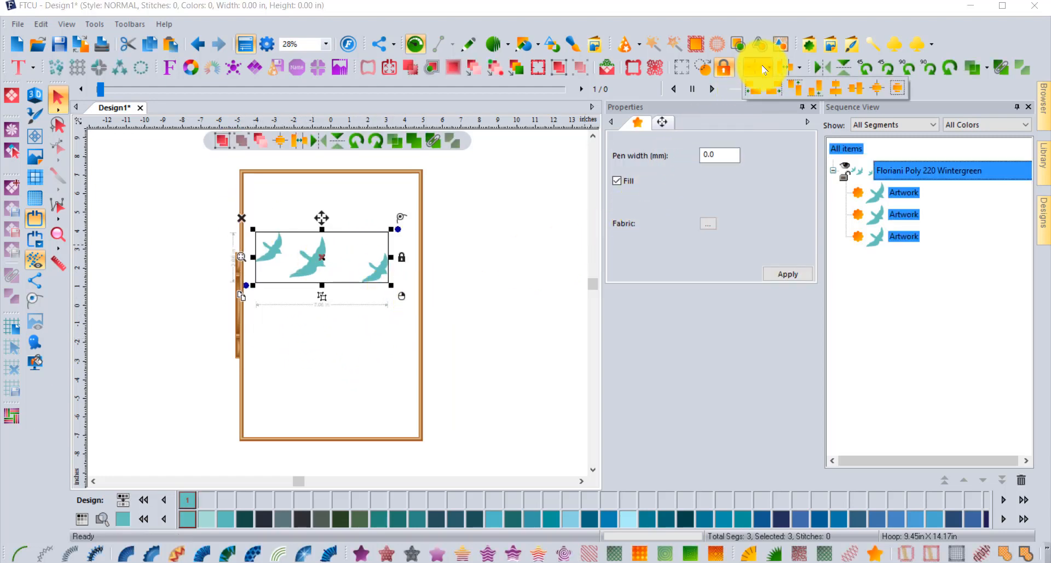
click(813, 97)
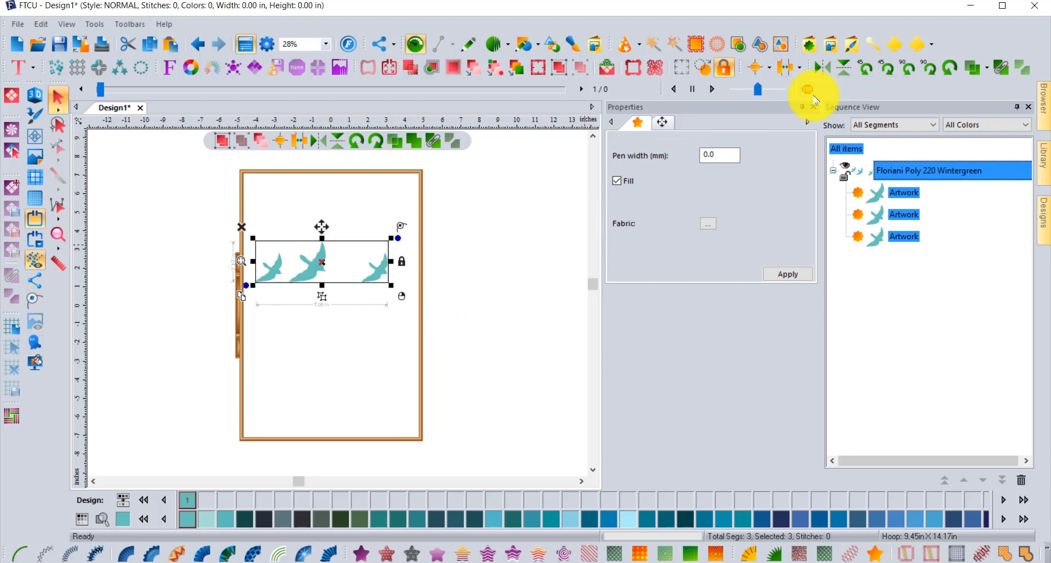
Distribute the bottom-aligned birds with equal horizontal space between them and clear the selection.
click(799, 69)
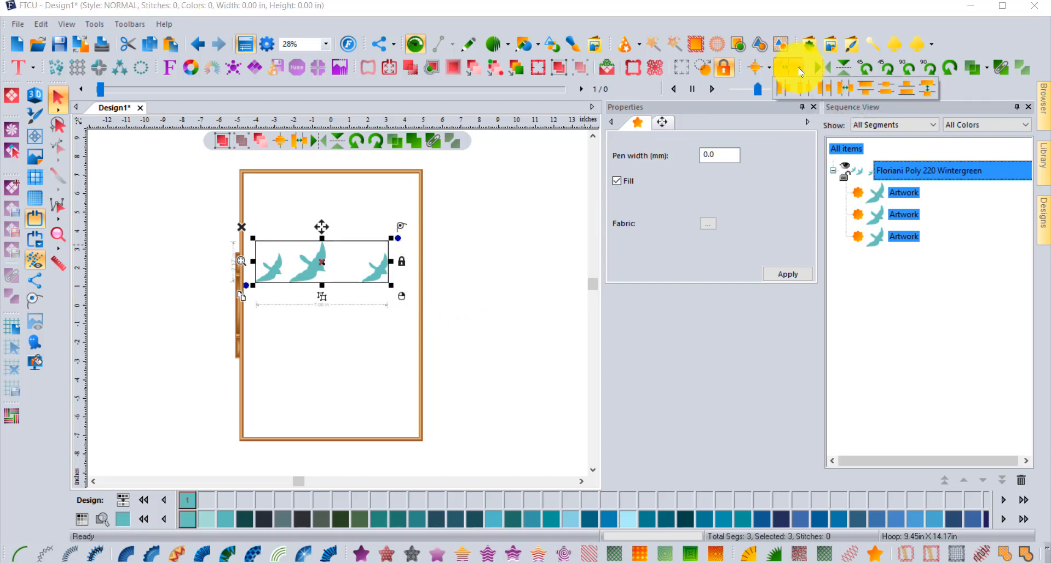
click(847, 90)
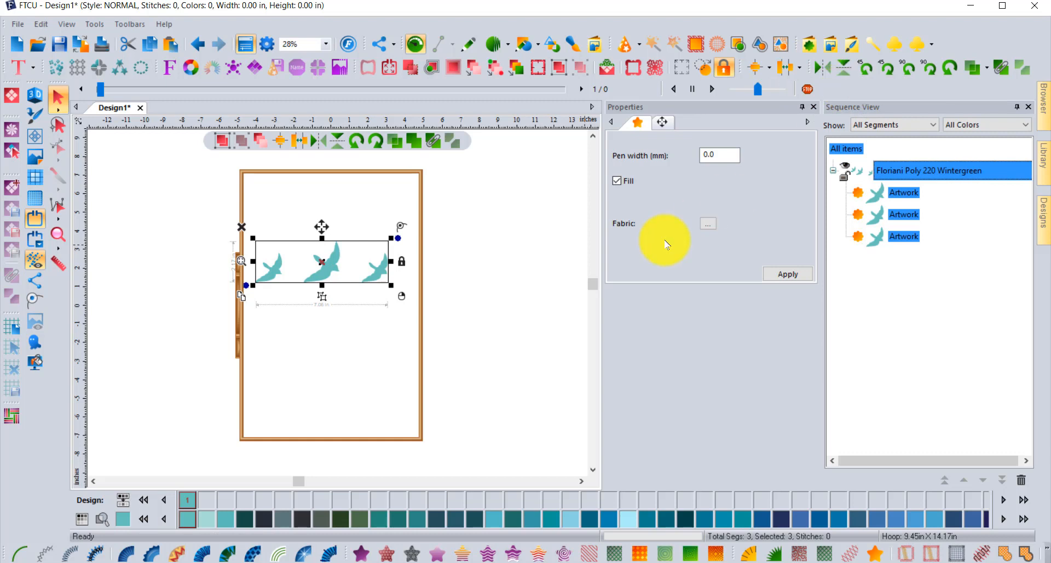
click(325, 323)
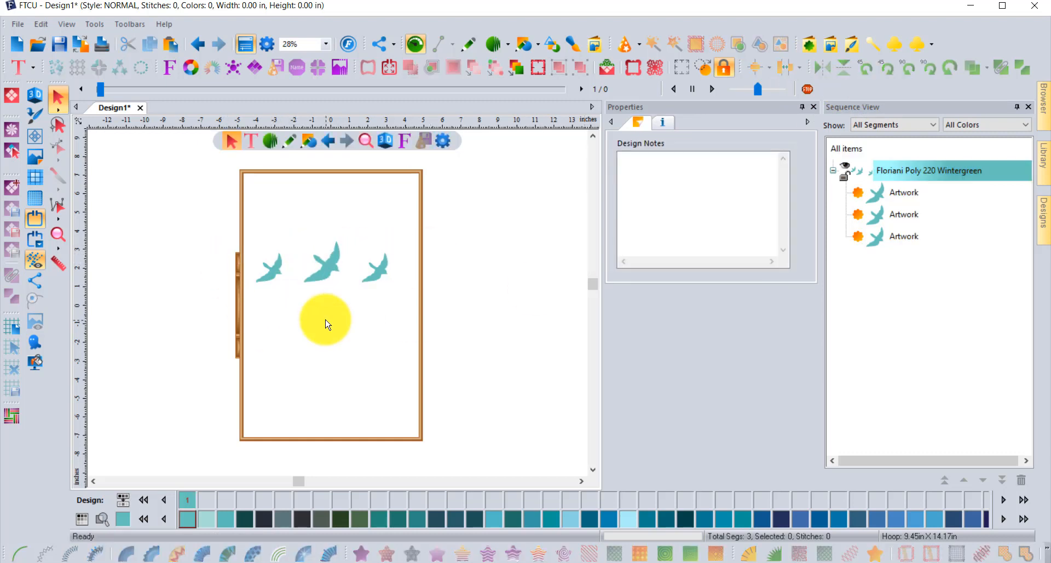